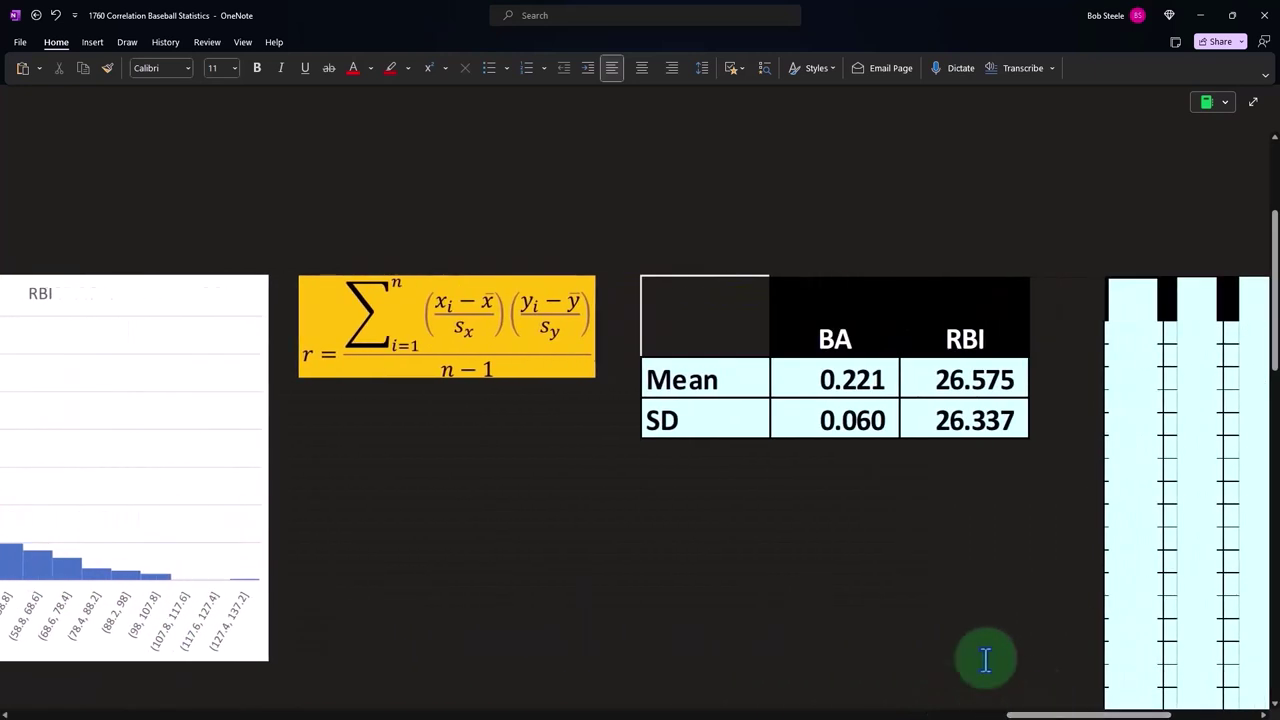
Move the correlation formula below the Mean and SD table, and uncover the BA and Z BA headings with the first Z BA value.
click(459, 305)
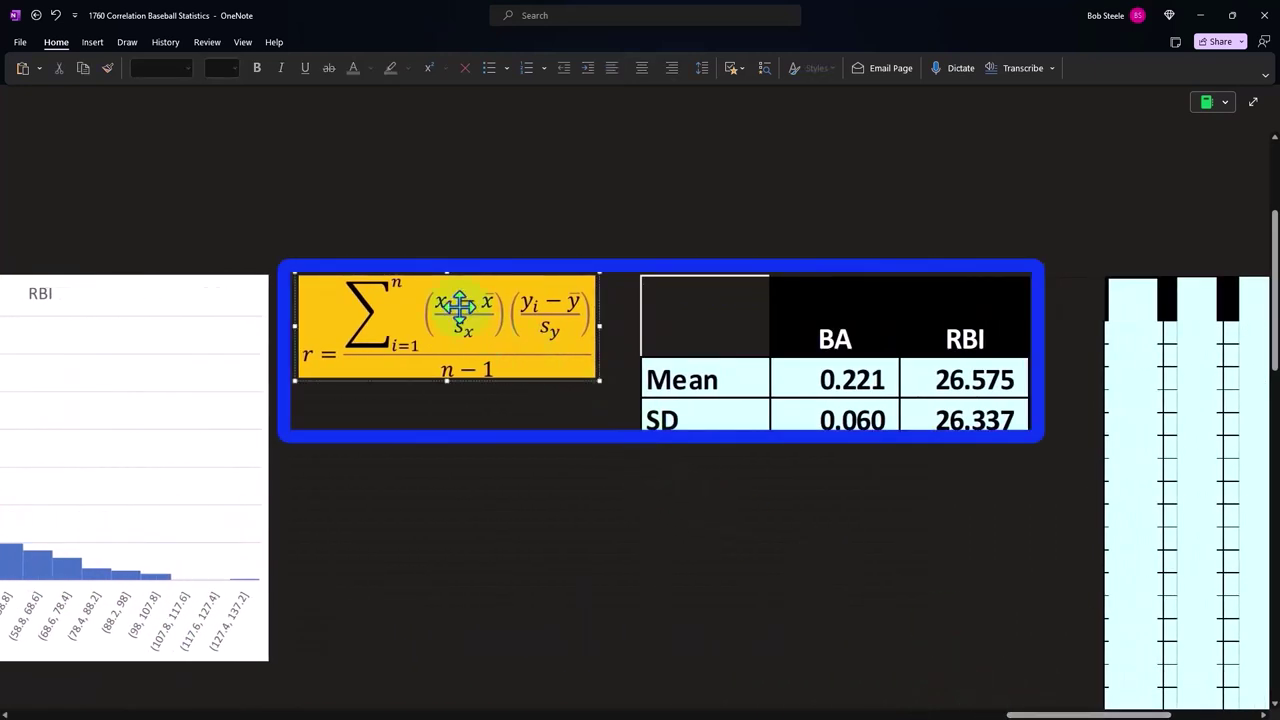
drag(459, 305, 893, 567)
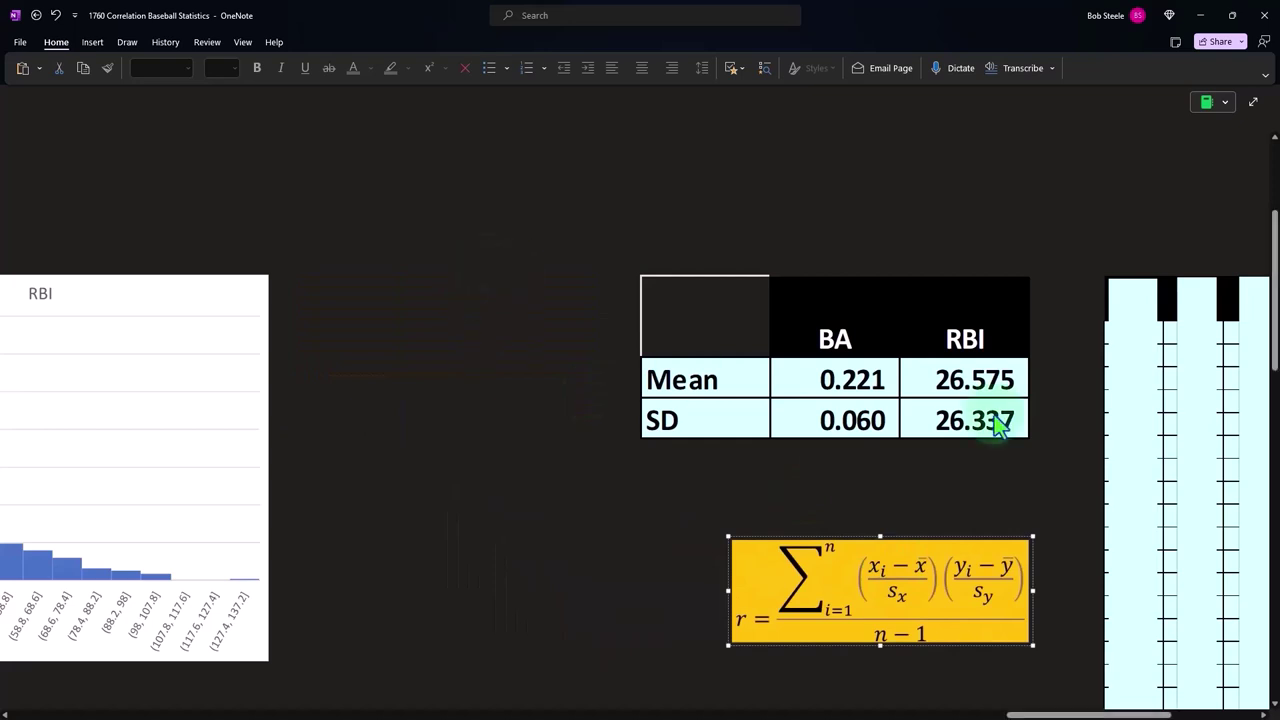
scroll(1071, 700, right, 5)
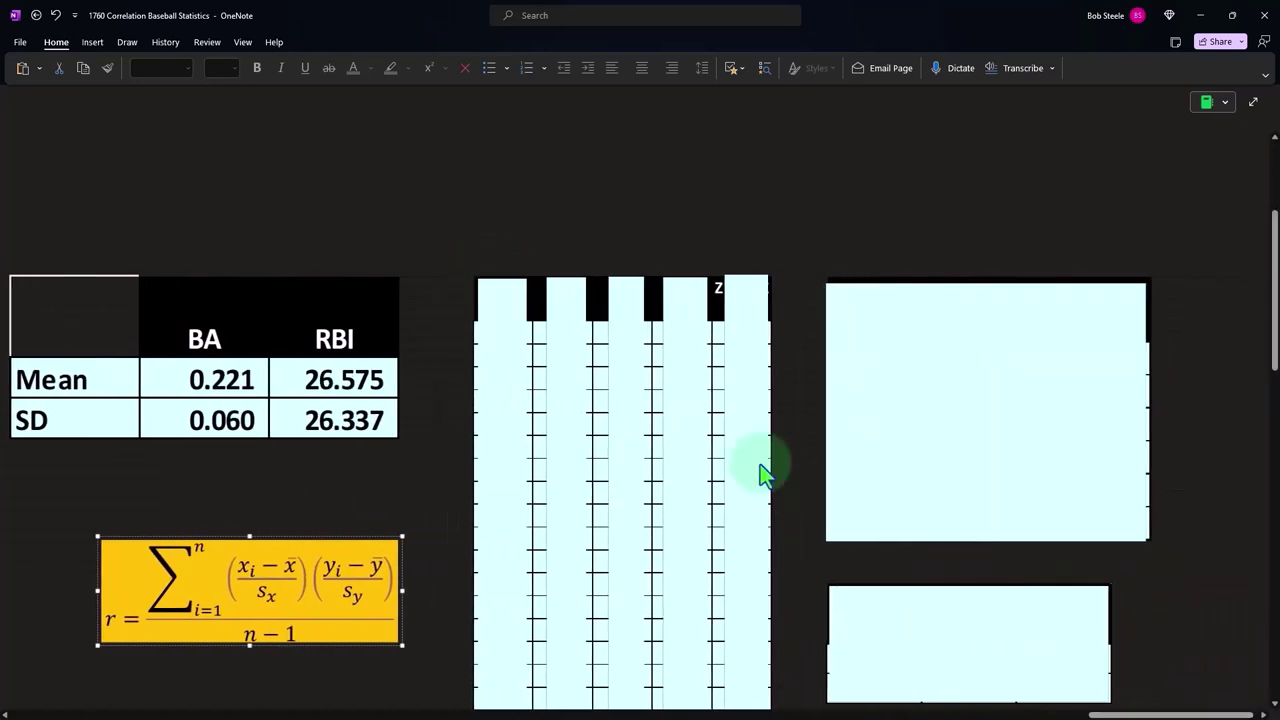
drag(503, 307, 784, 205)
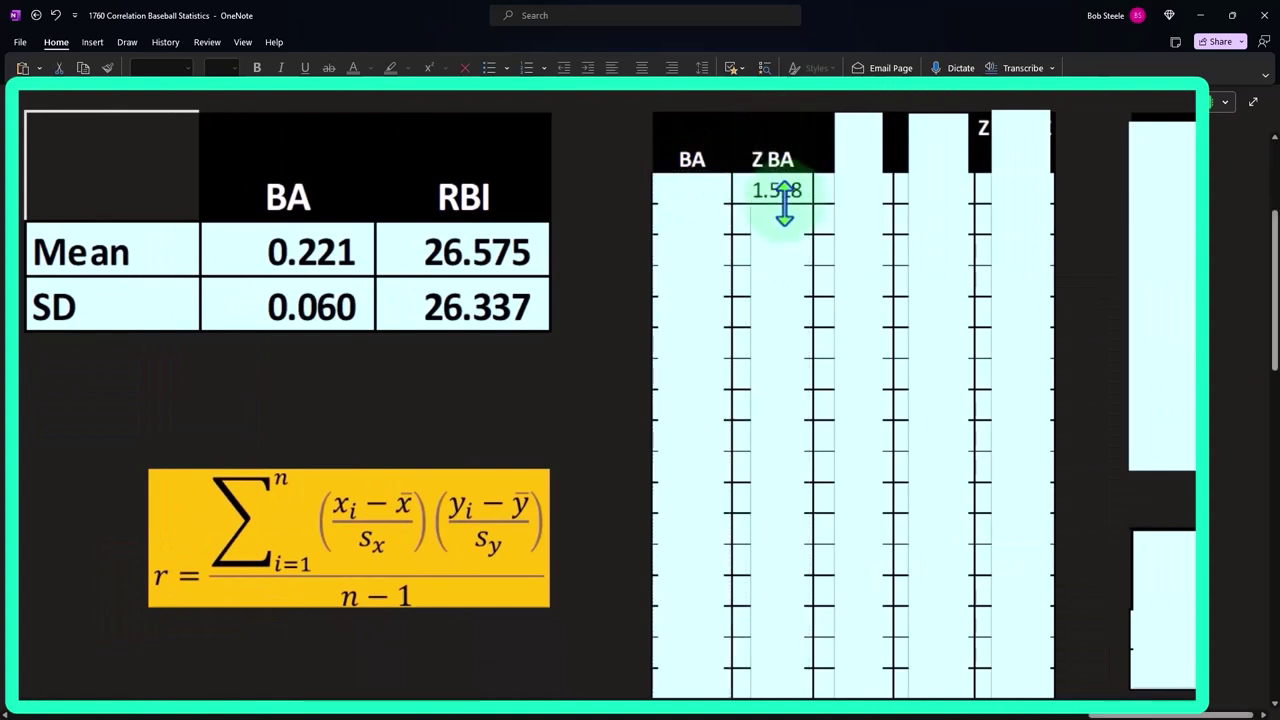
Switch to the Calculator with a cleared display beside the Z BA column, and uncover the first BA value.
key(alt+Tab)
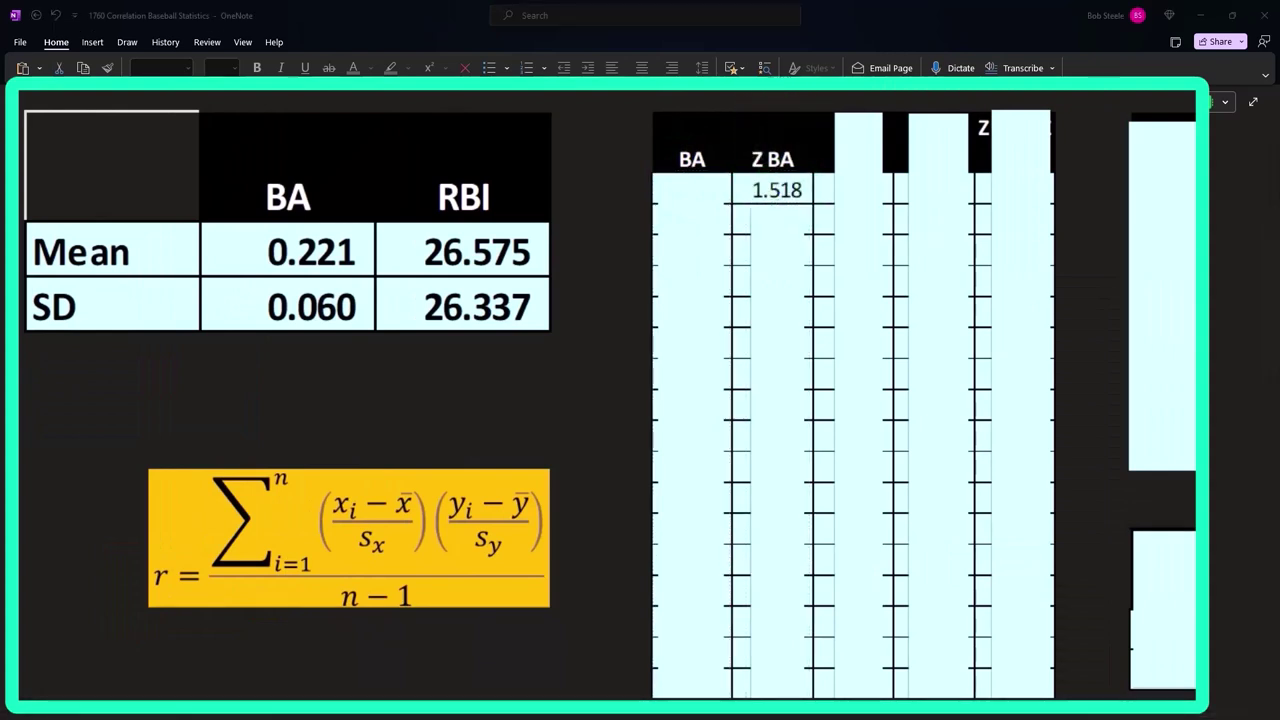
drag(1134, 105, 942, 114)
click(965, 218)
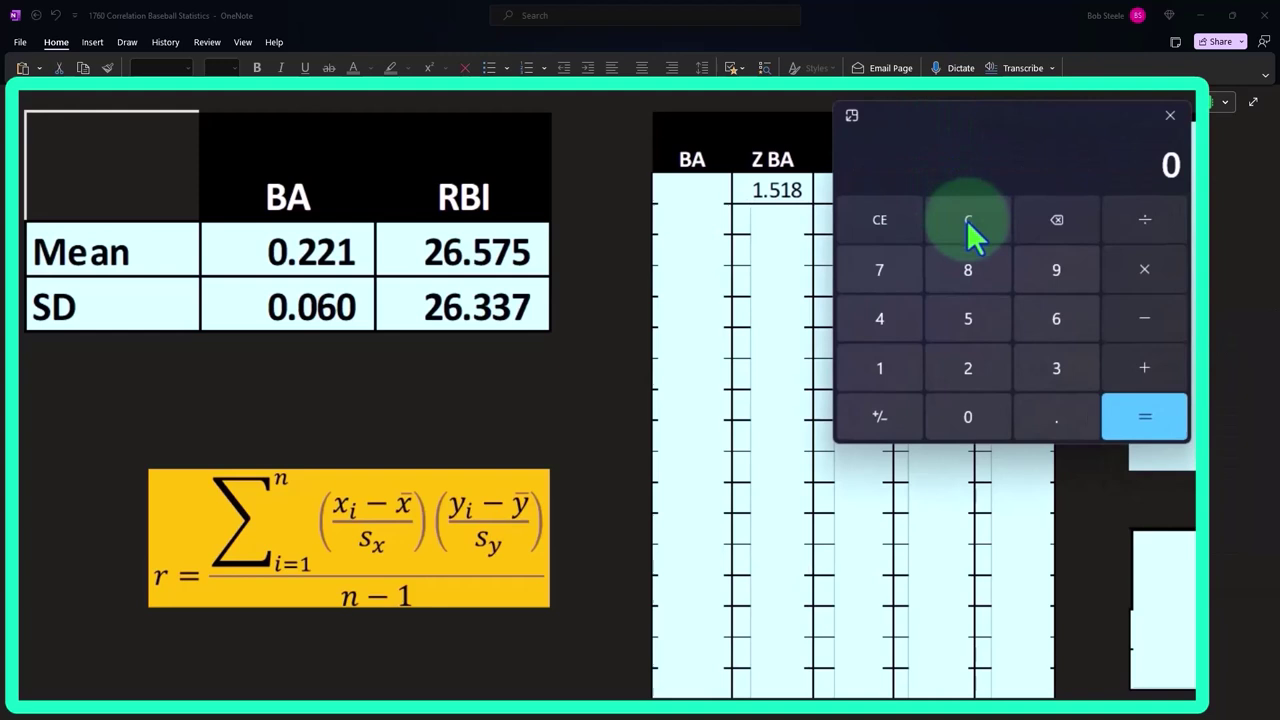
click(686, 190)
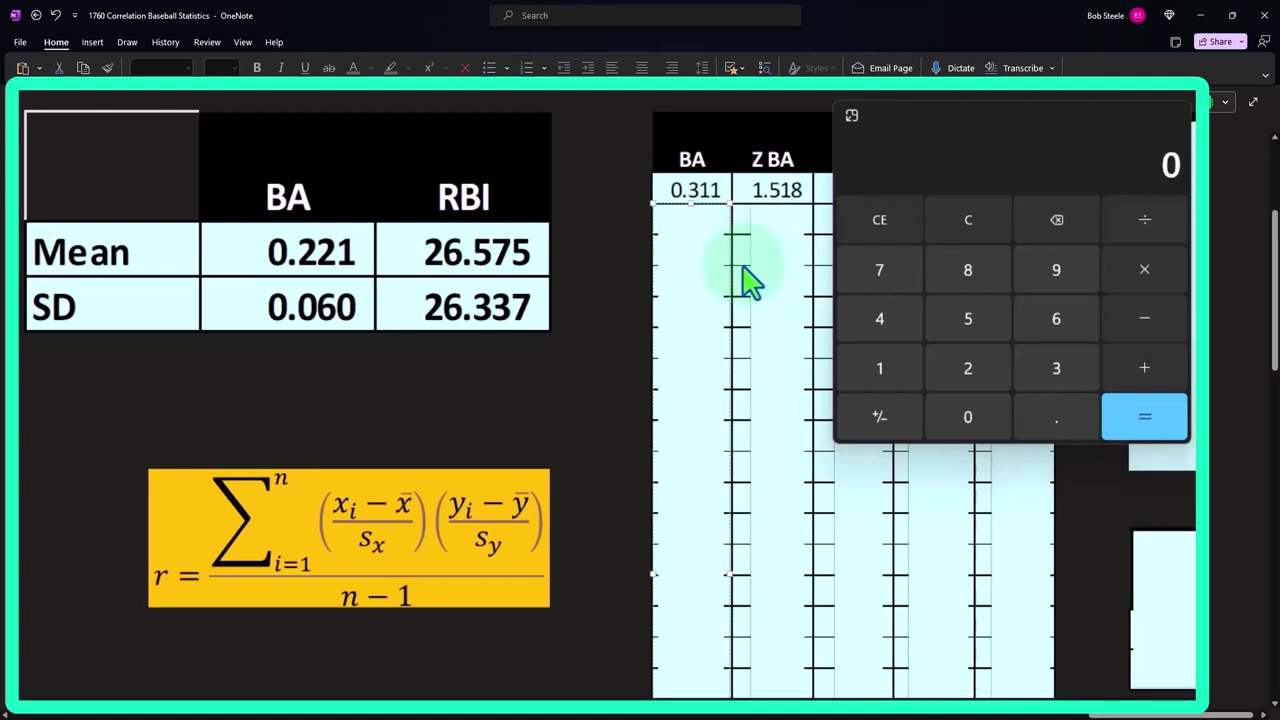
click(961, 228)
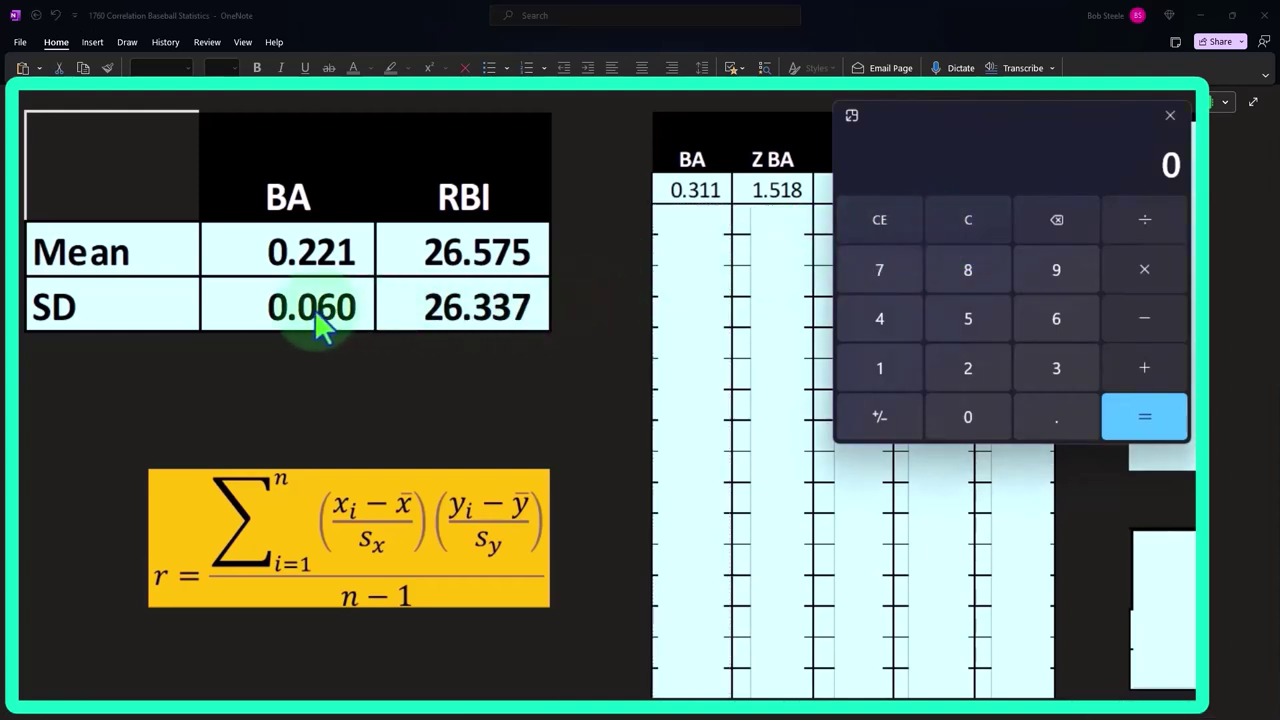
Calculate the first player's BA z-score by subtracting 0.221 from 0.311 and dividing the result by 0.06.
text(.)
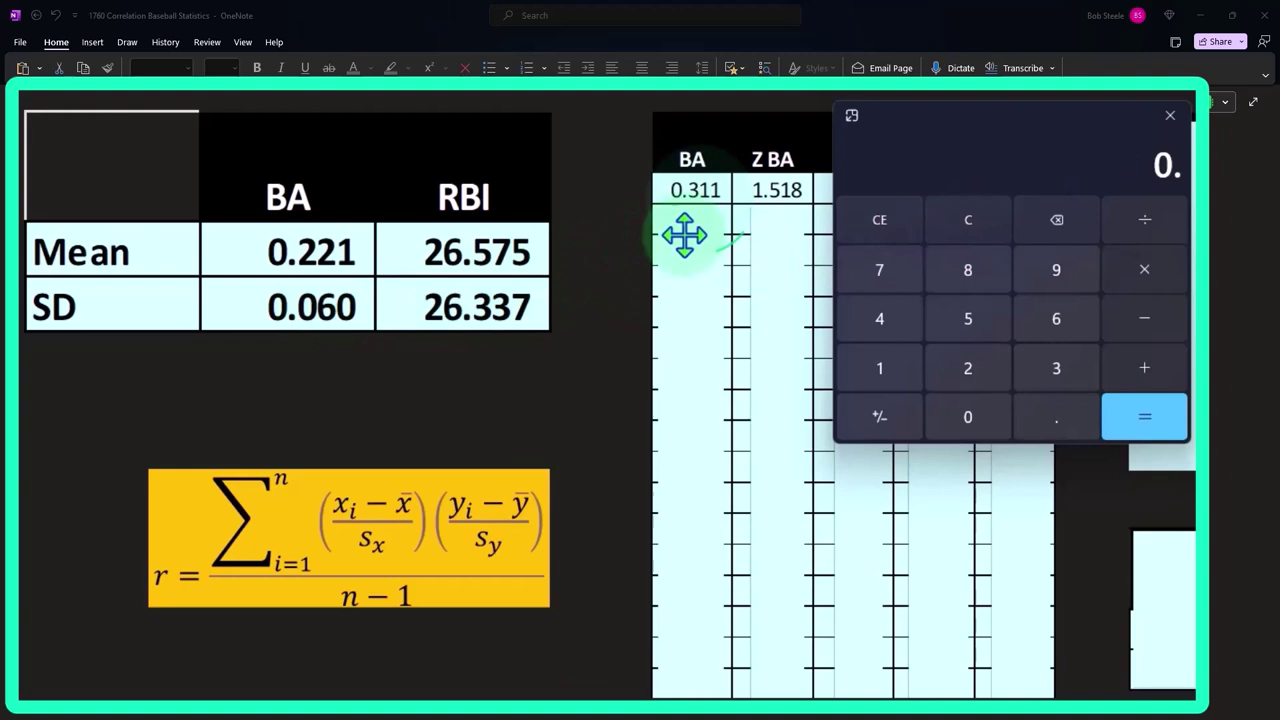
text(311)
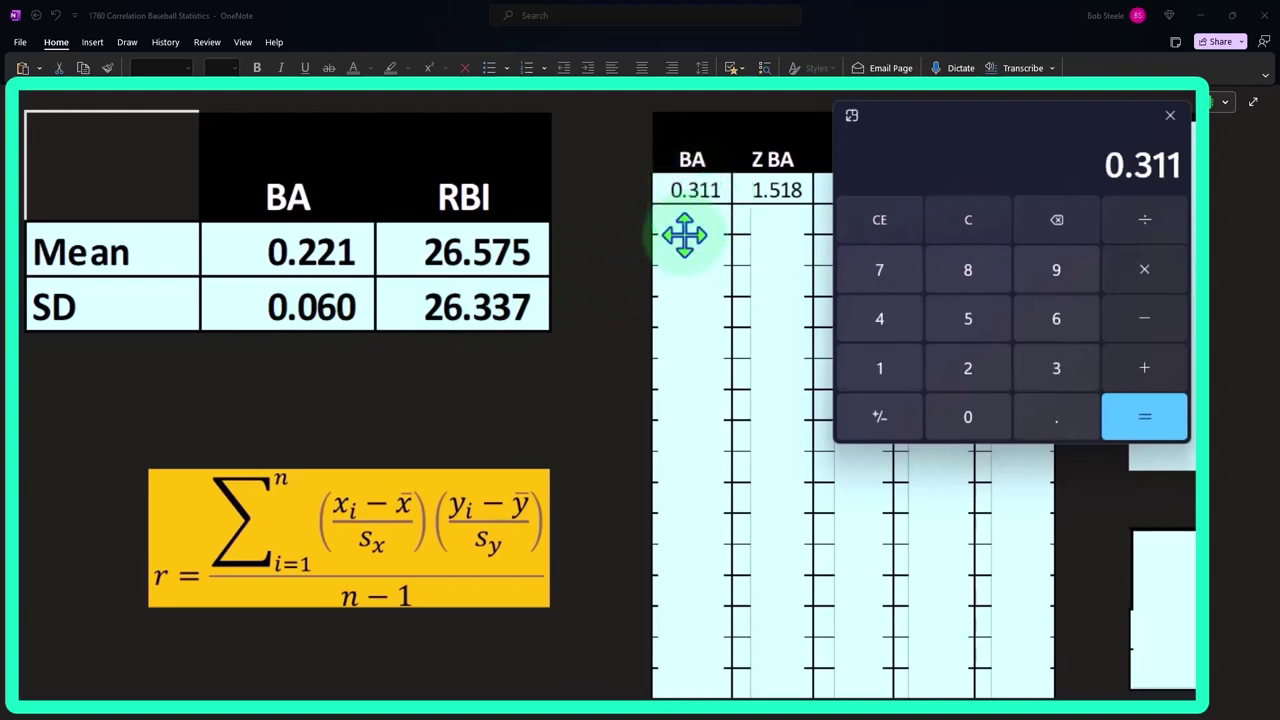
text(-0.221)
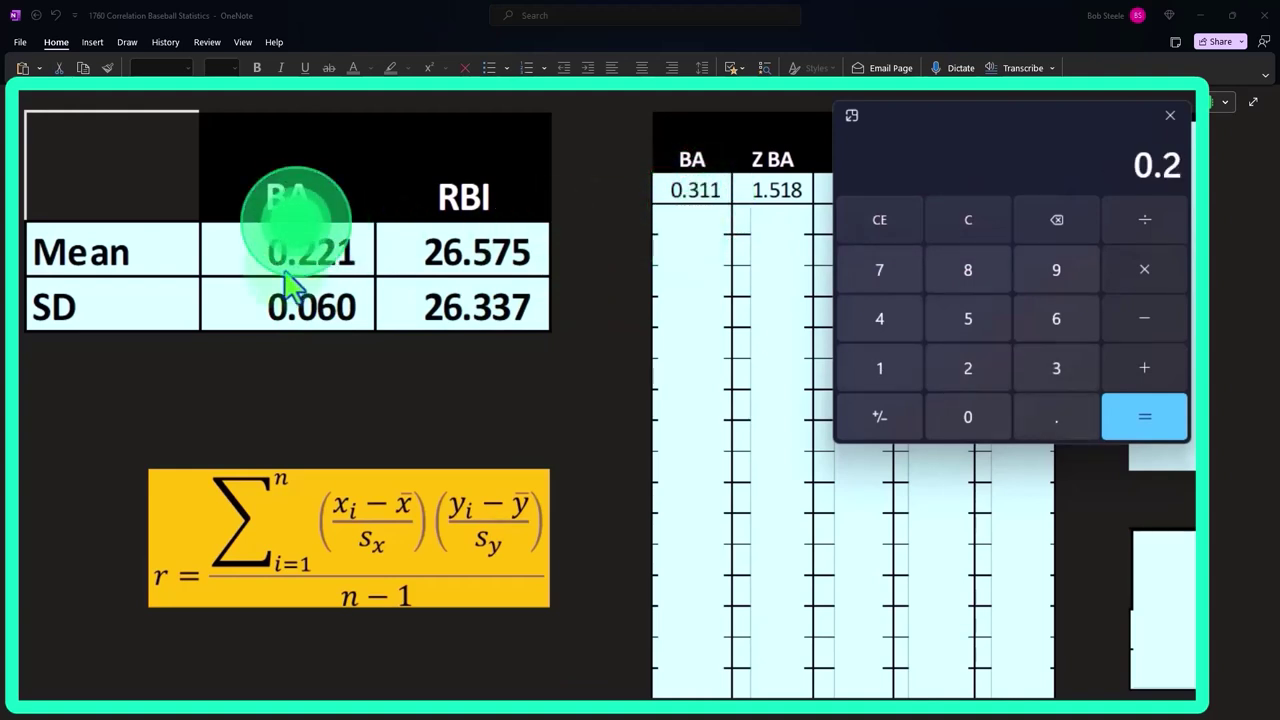
key(Return)
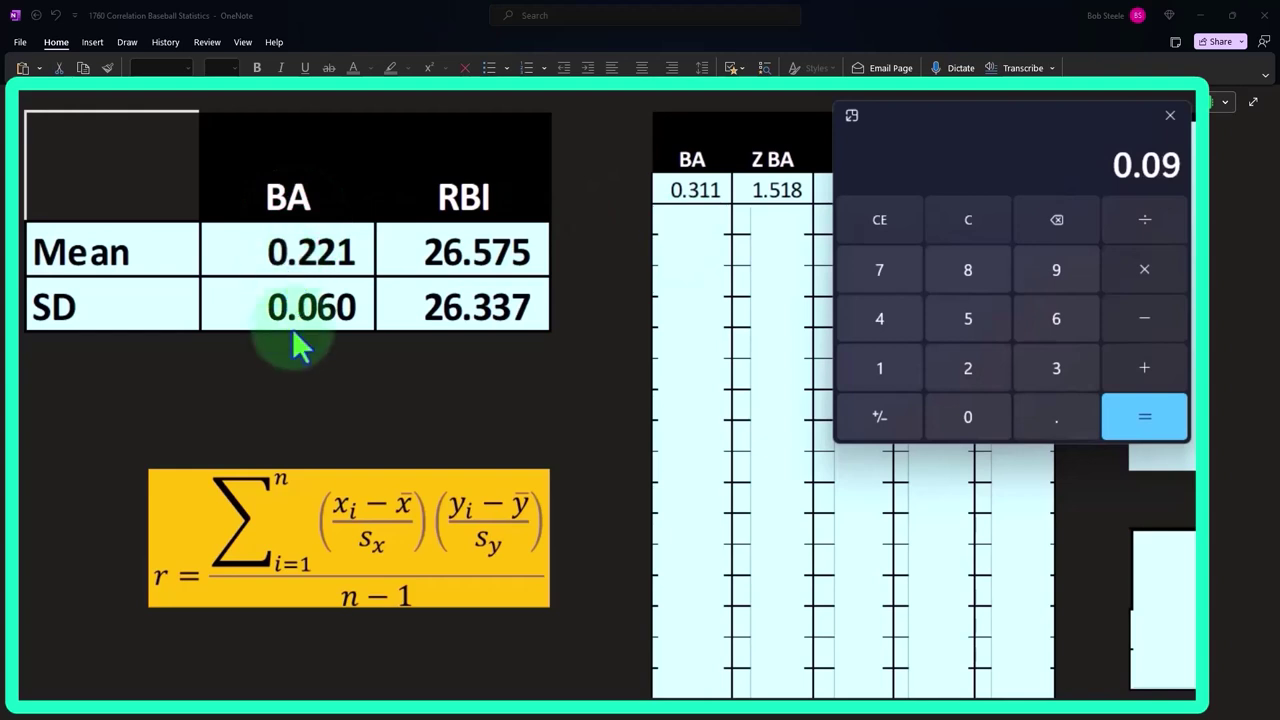
text(/0.06)
key(Return)
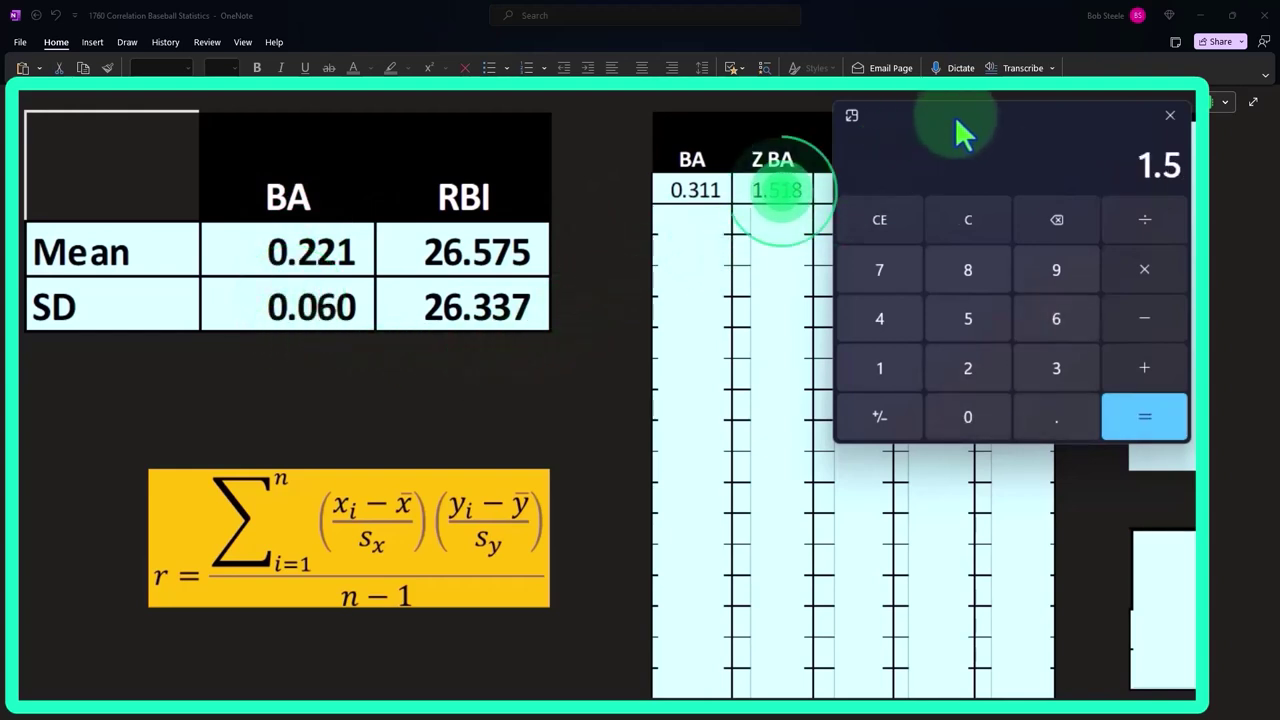
Move the calculator off the data table and delete the covers over the BA and Z BA columns.
drag(955, 116, 1131, 147)
click(706, 287)
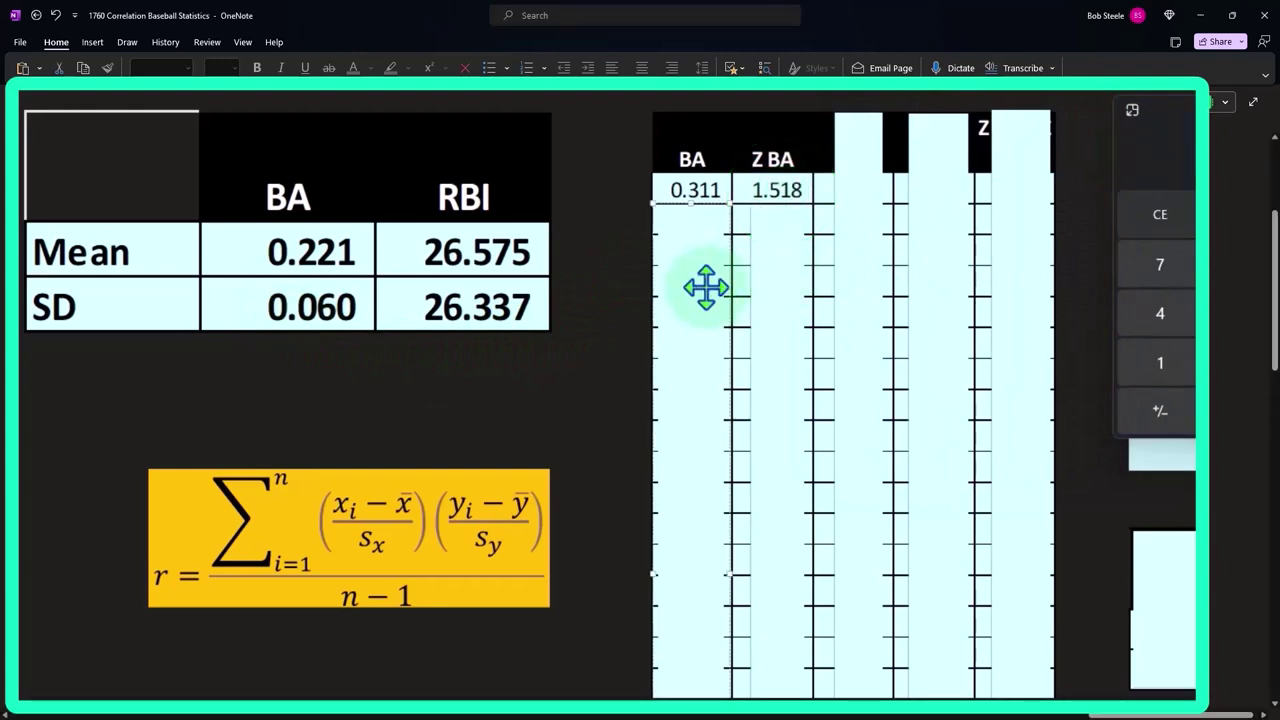
key(Delete)
click(794, 300)
key(Delete)
Uncover the headings and first-row values of the RBI and Z RBI columns.
drag(857, 120, 857, 171)
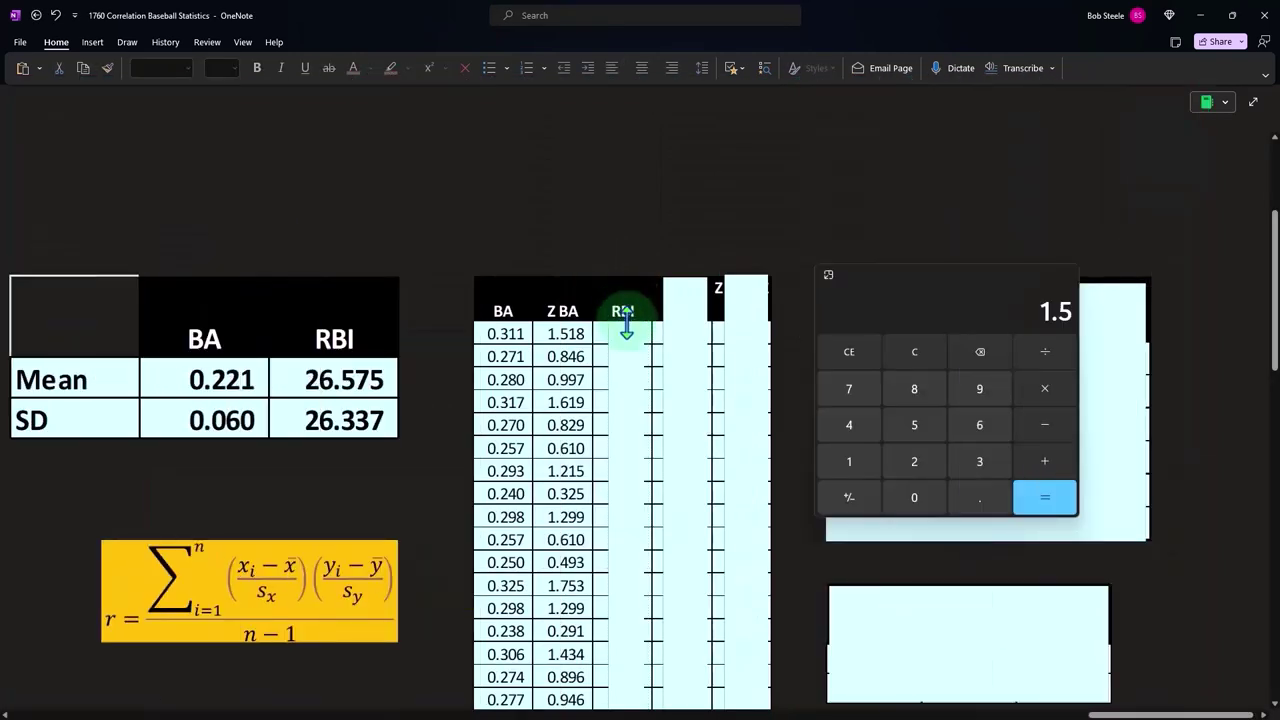
click(626, 320)
key(Delete)
click(681, 290)
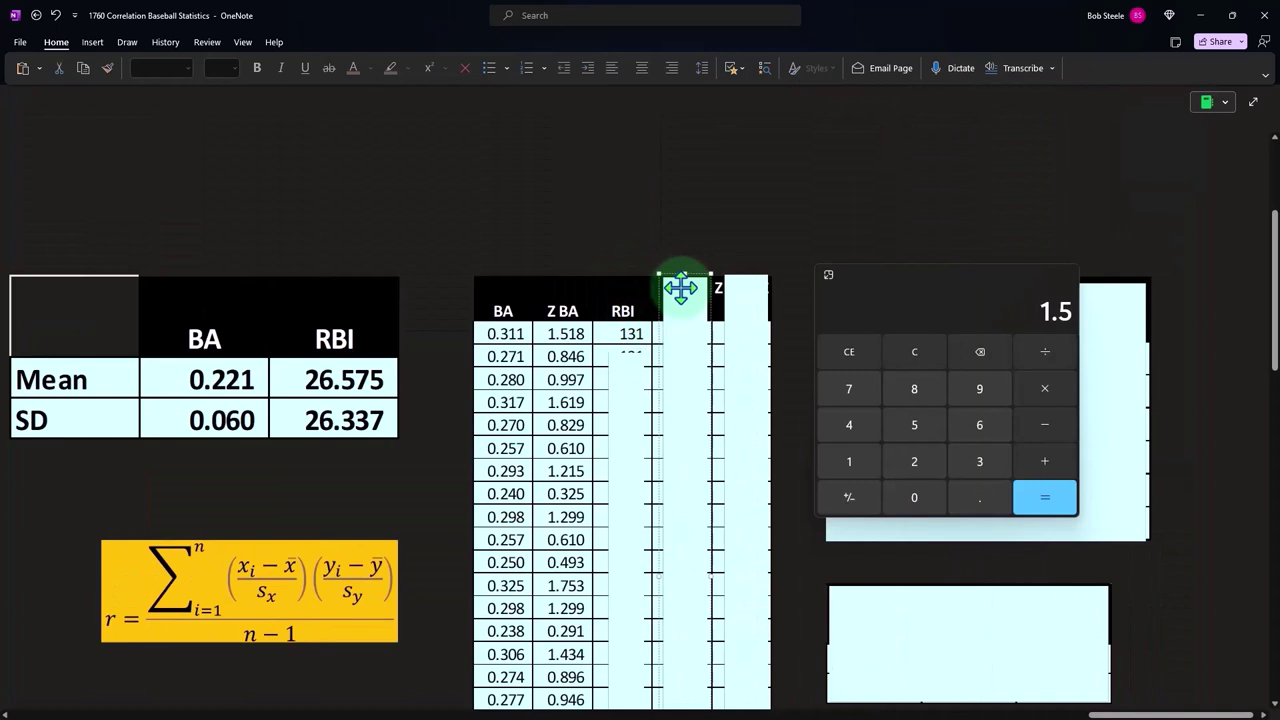
key(Delete)
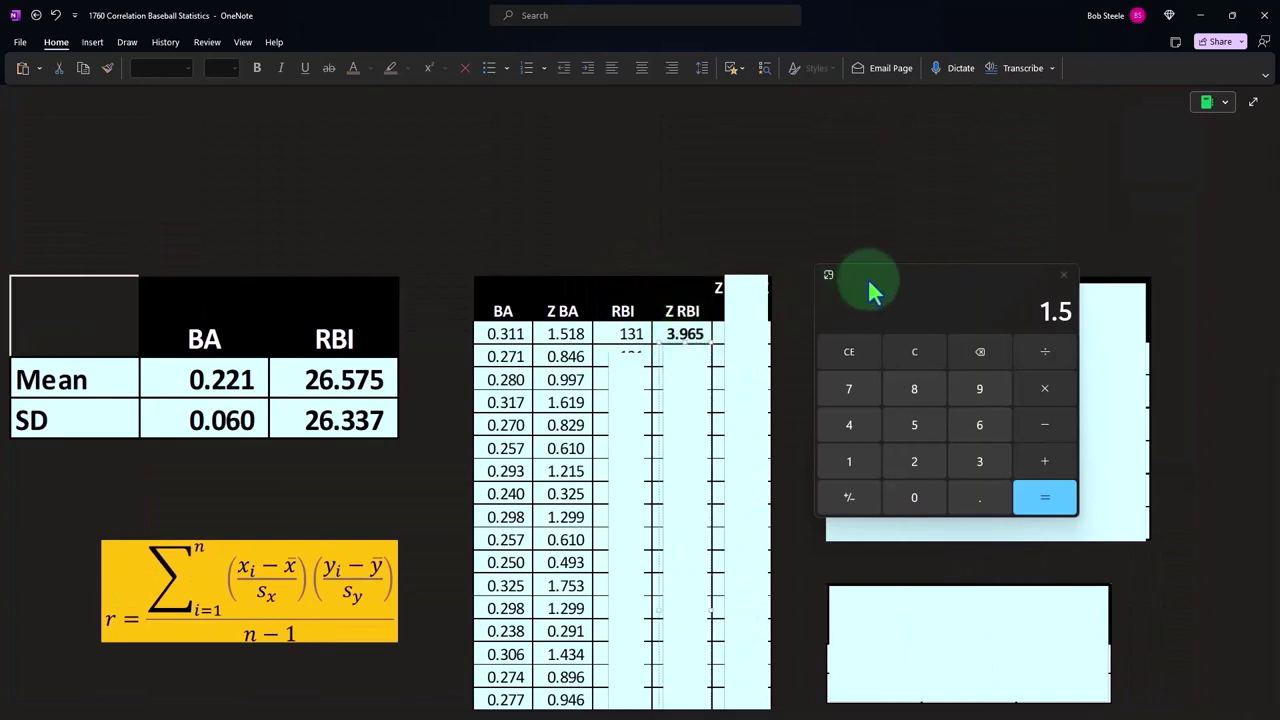
Calculate the first player's RBI z-score by subtracting 26.575 from 131 and dividing the result by 26.337.
drag(857, 277, 712, 371)
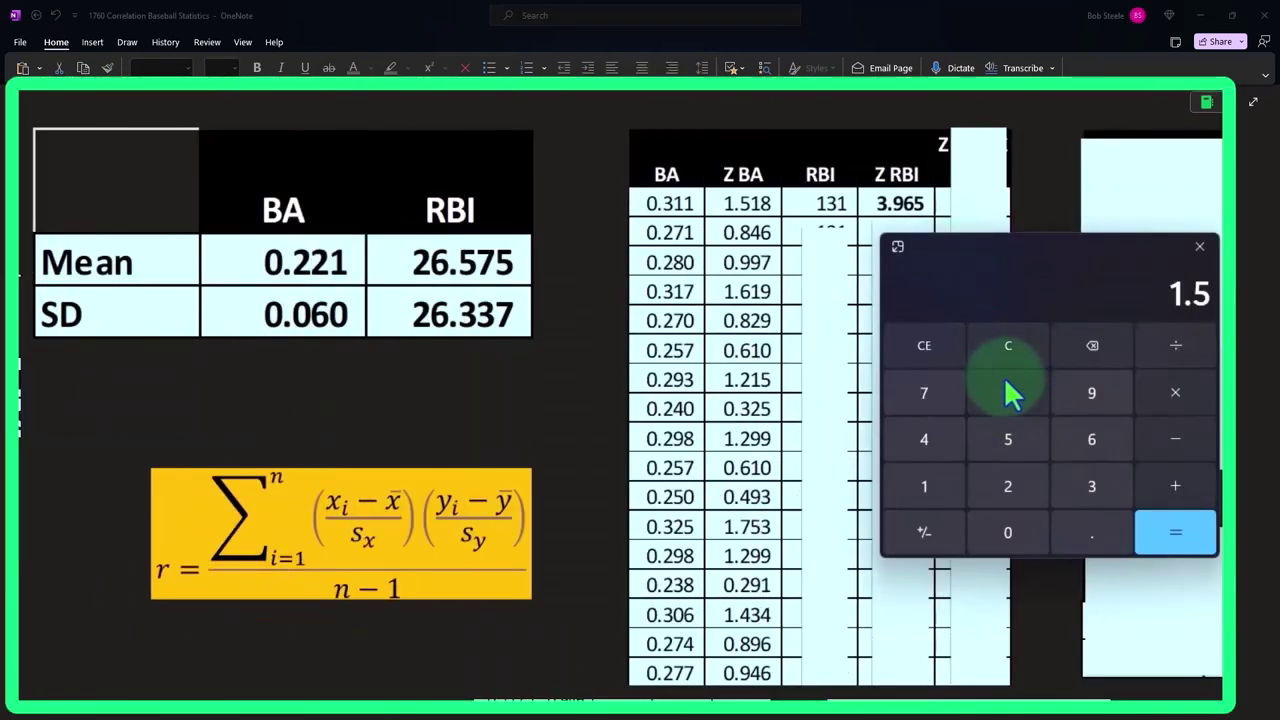
click(1006, 352)
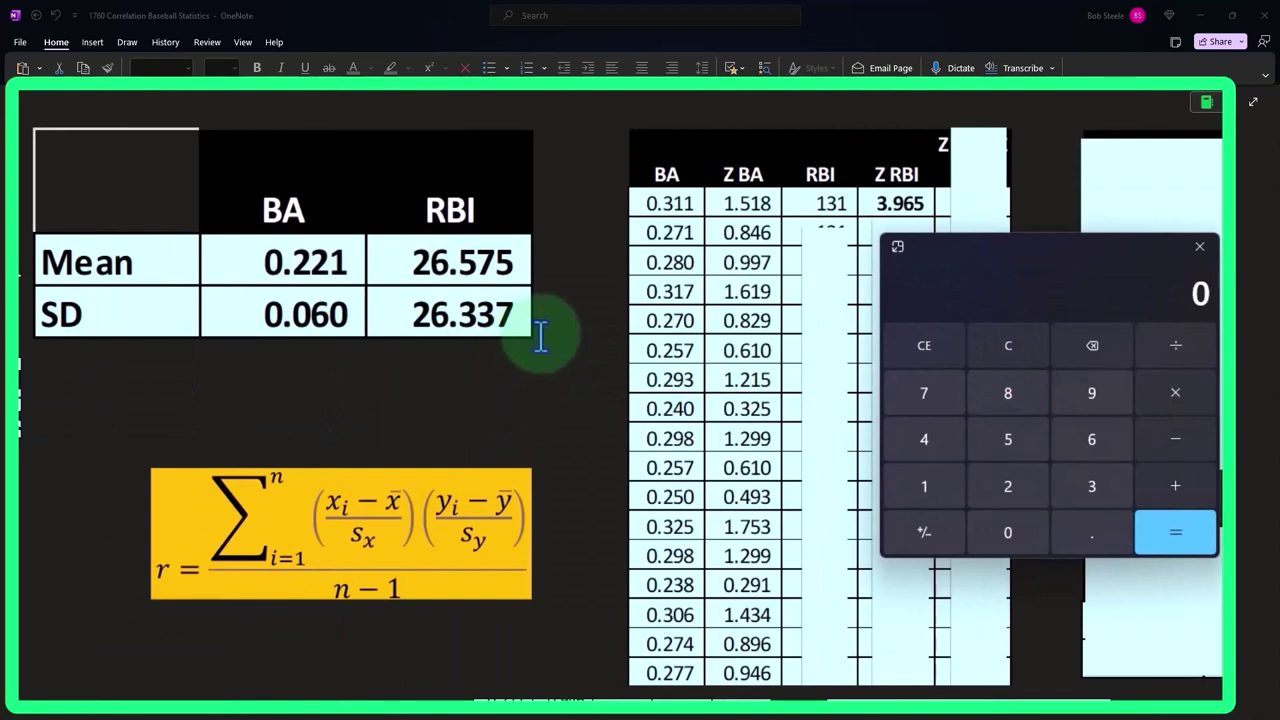
text(131)
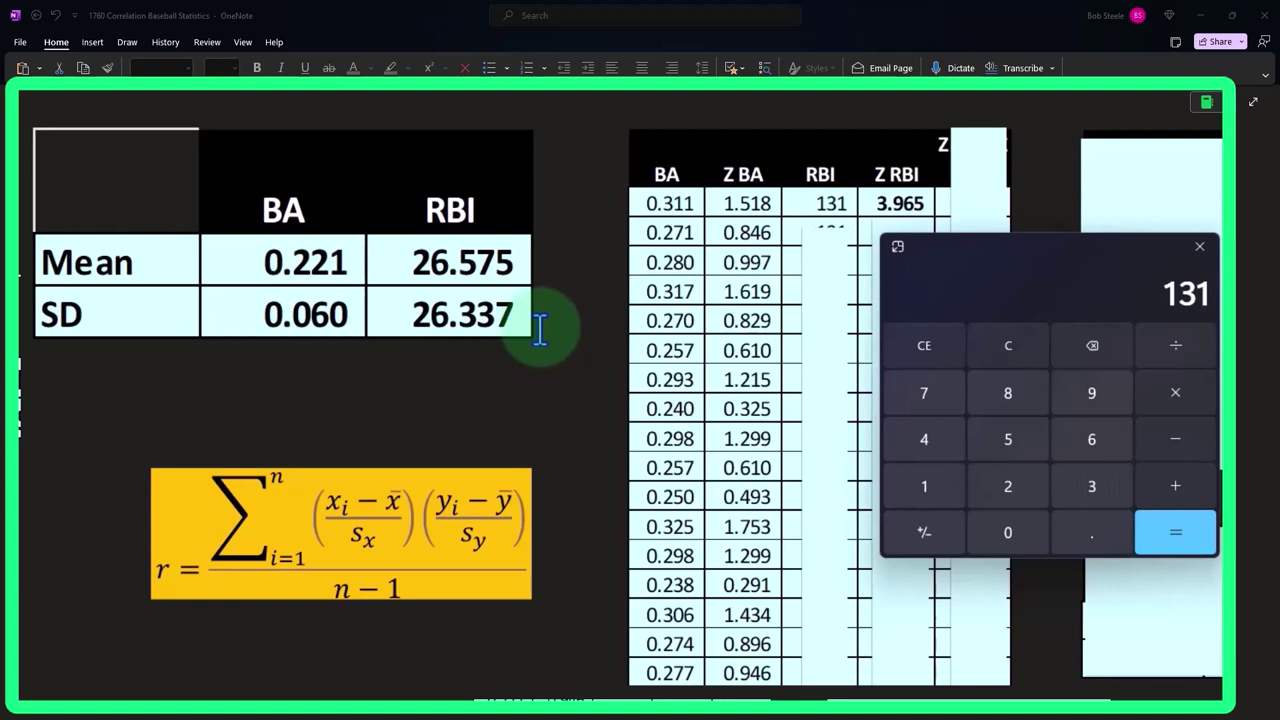
text(6.575)
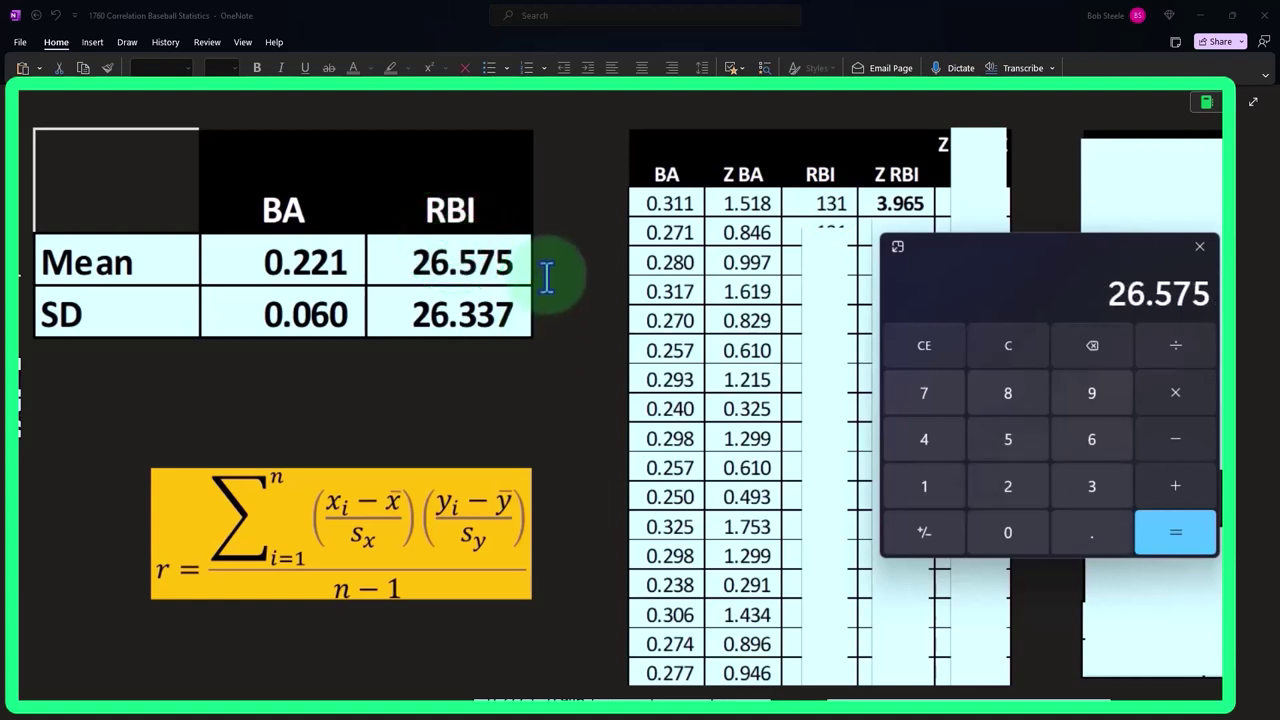
key(Return)
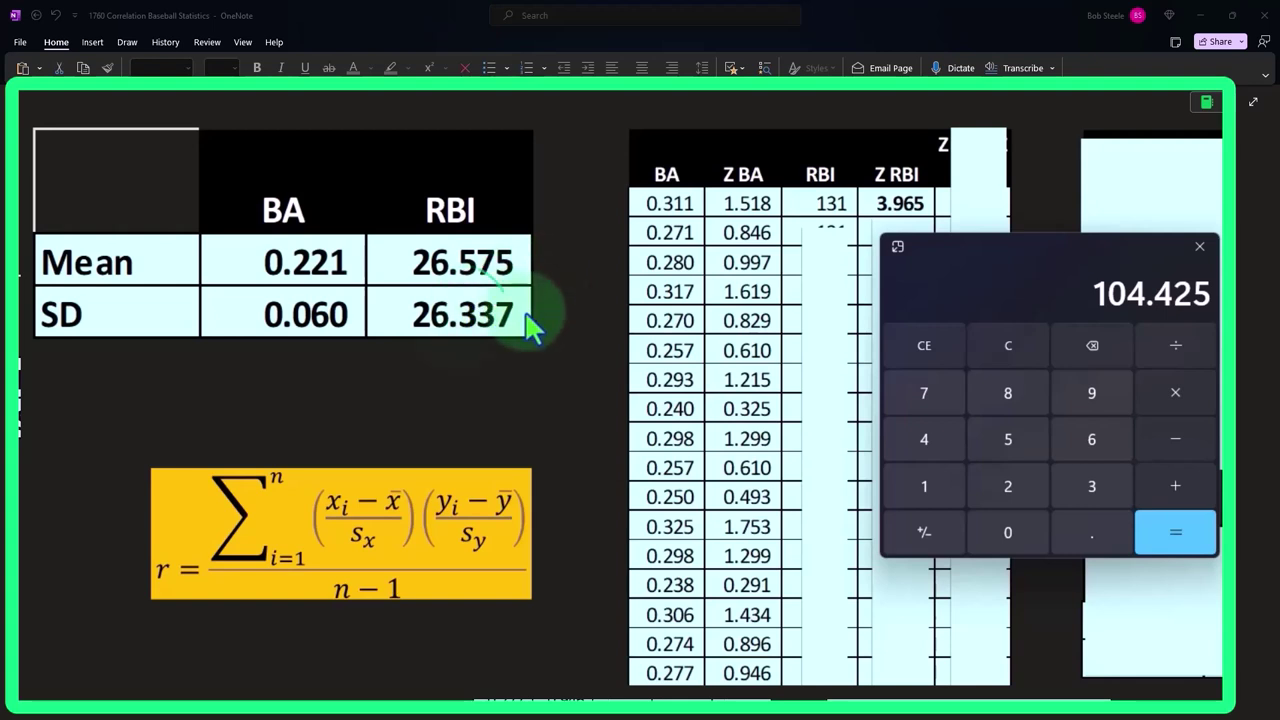
text(26.337)
key(Return)
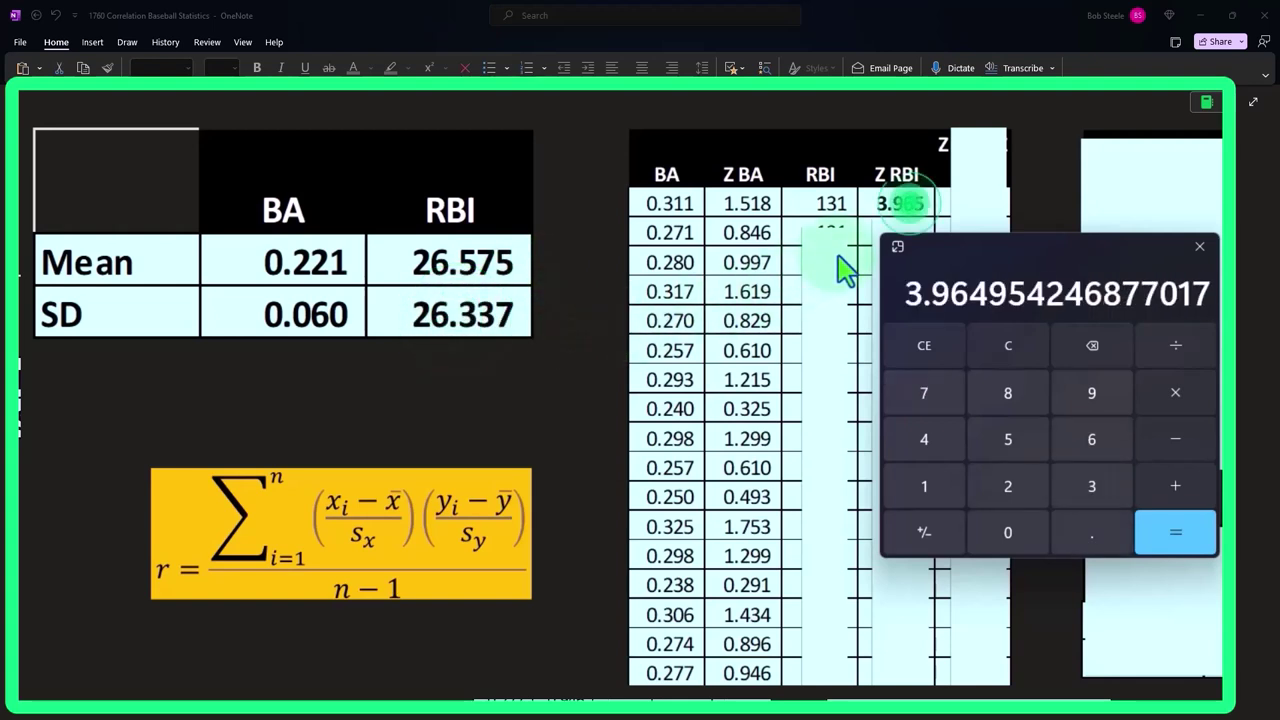
Delete the covers over the RBI and Z RBI columns, and uncover the heading and first value of the z-score product column.
drag(967, 254, 1279, 256)
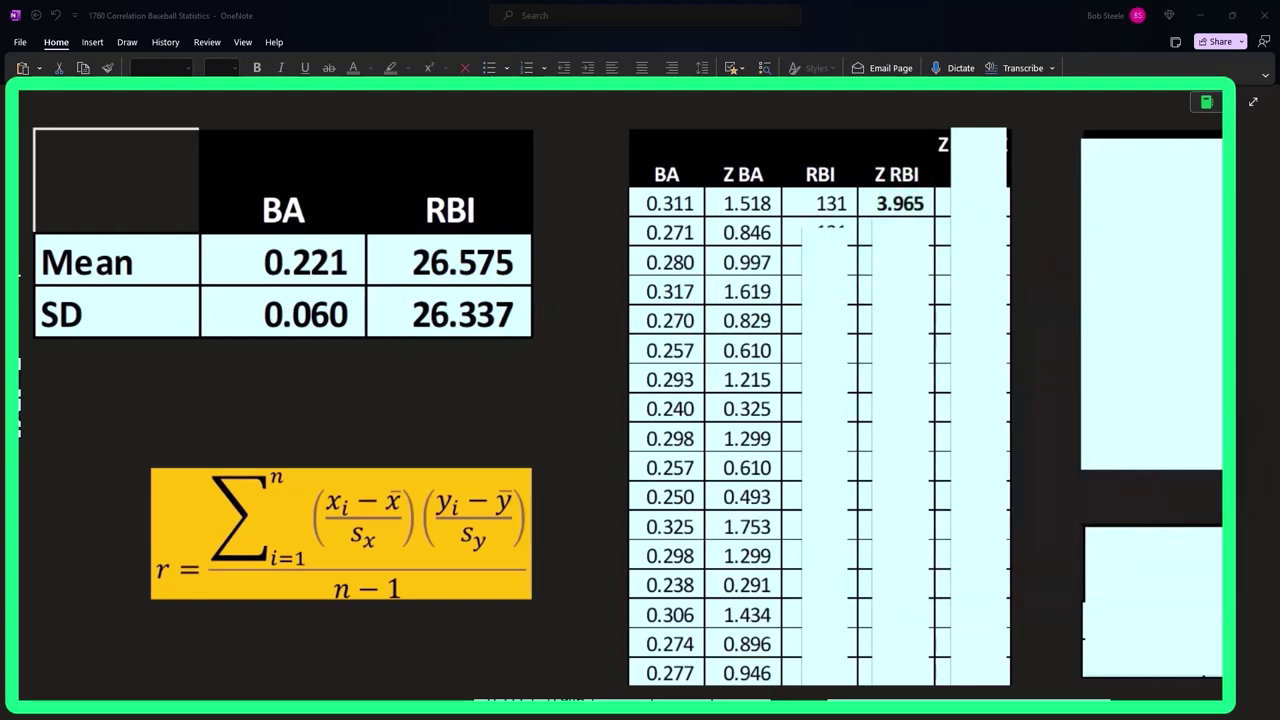
key(Delete)
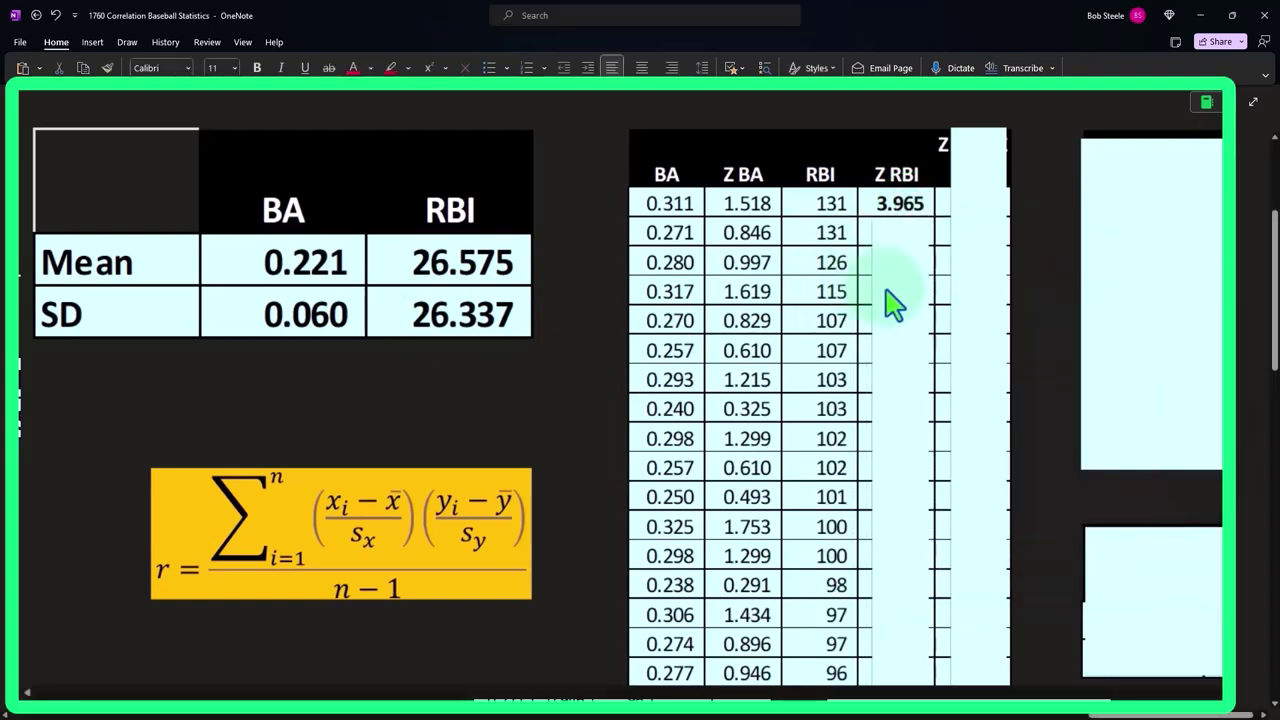
click(891, 300)
key(Delete)
drag(980, 131, 974, 217)
Multiply 1.518 by 3.965 on the calculator and remove the cover over the rest of the z-score product column.
drag(1033, 245, 863, 301)
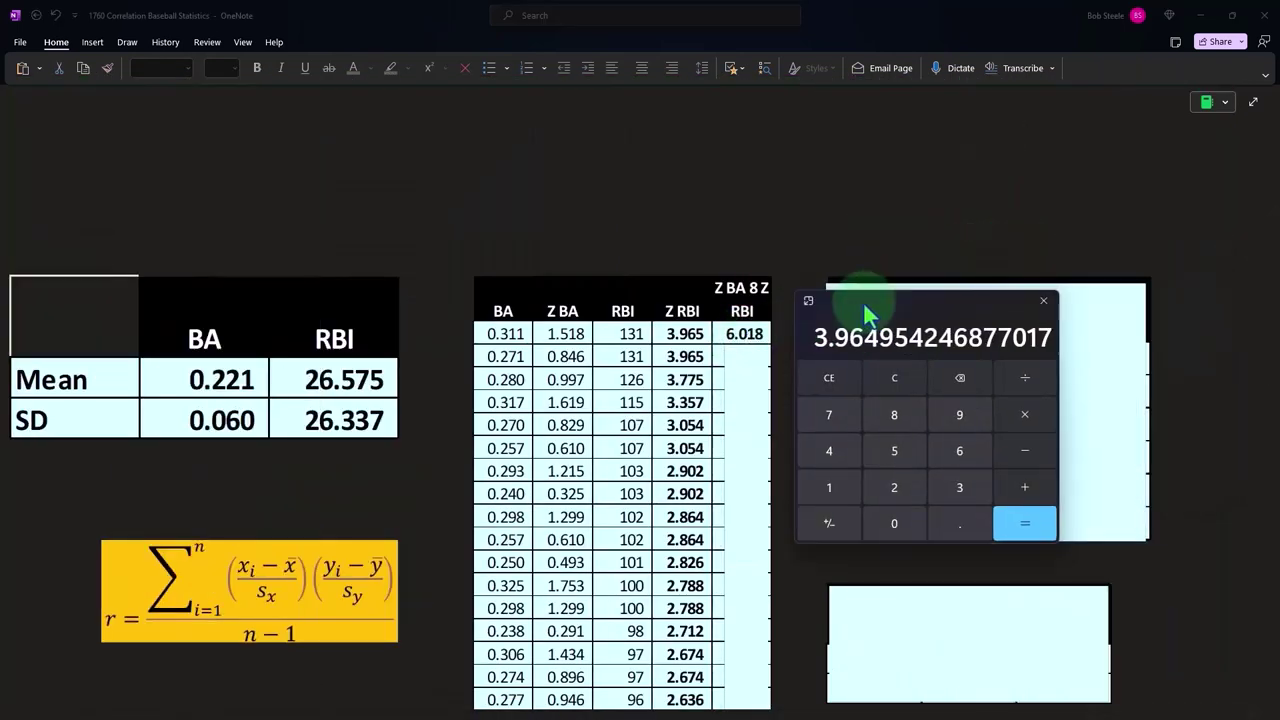
key(Escape)
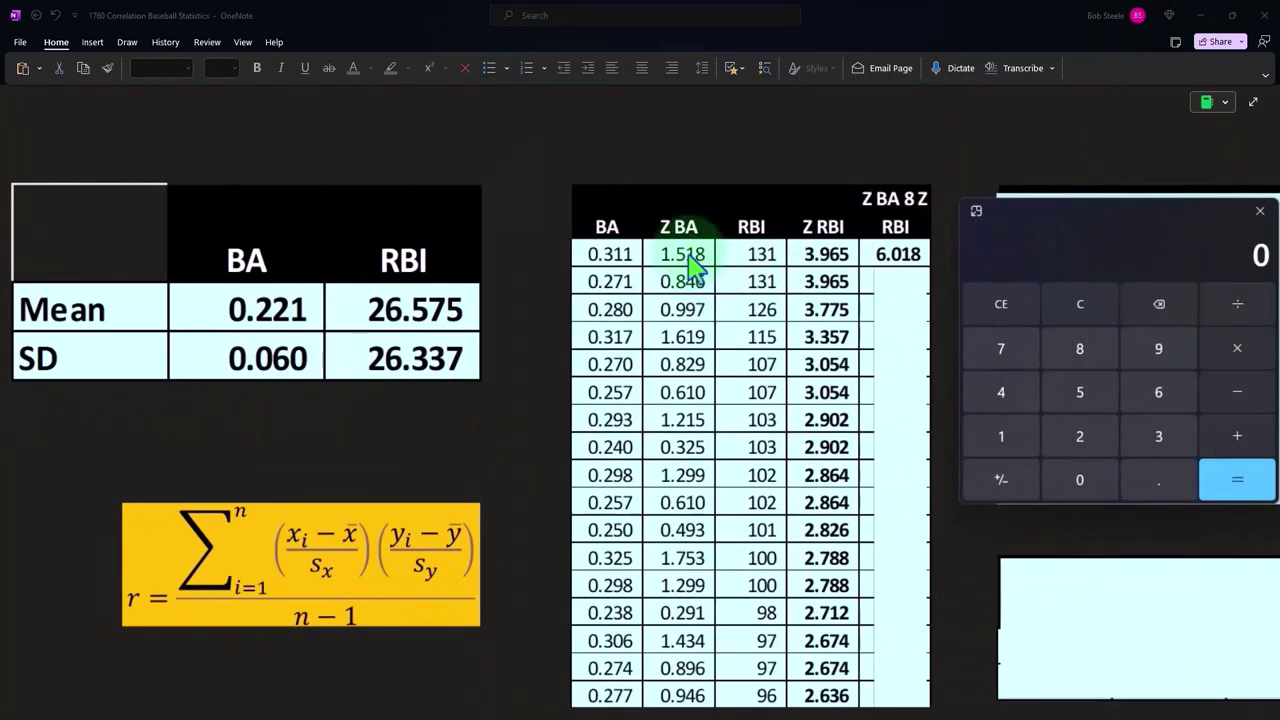
text(1.518)
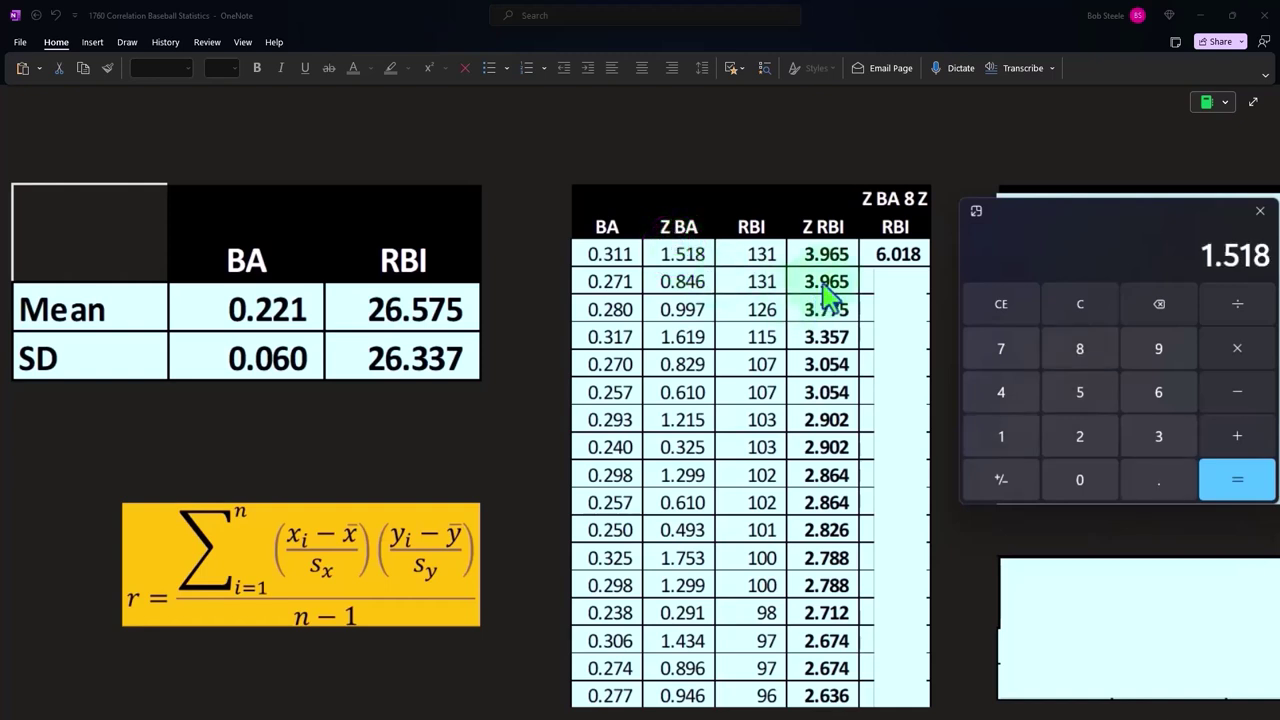
text(*3.965)
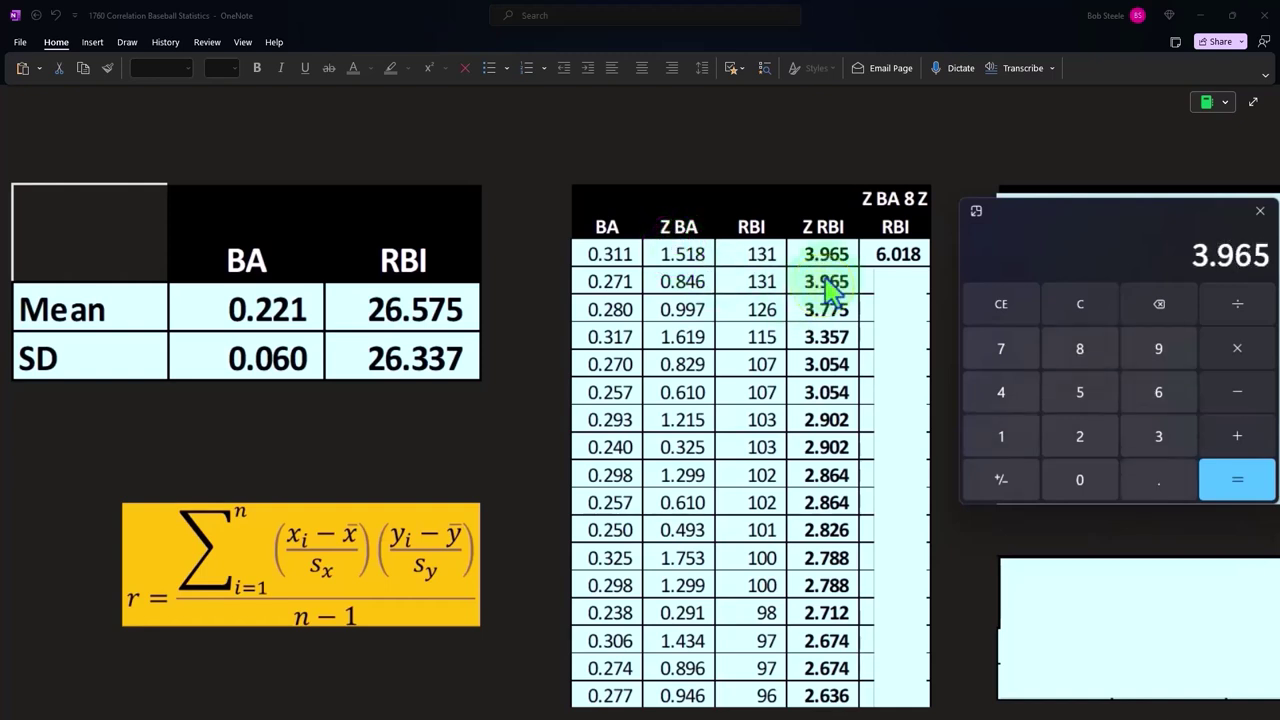
key(Return)
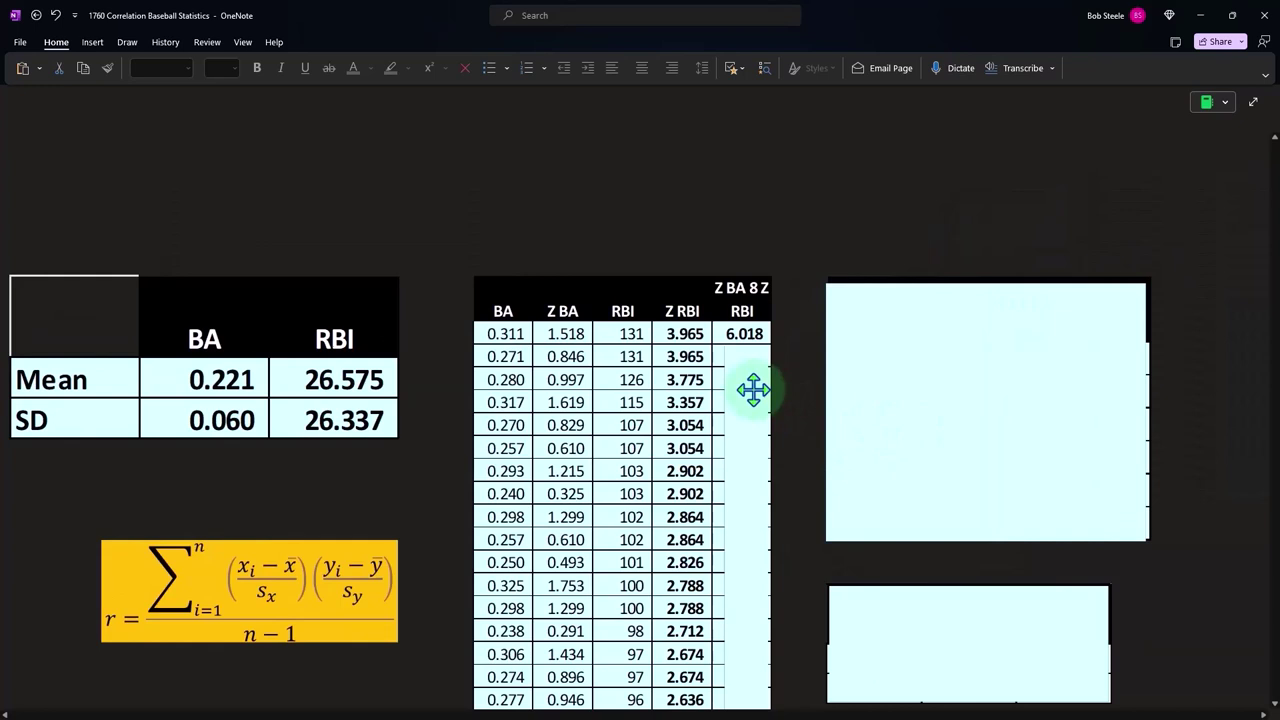
text(3.353 3.763 5.434 2.531 1.864 3.527 0.942 3.721 1.748 1.392 4.887 3.622 0.789 3.834 2.396 2.495)
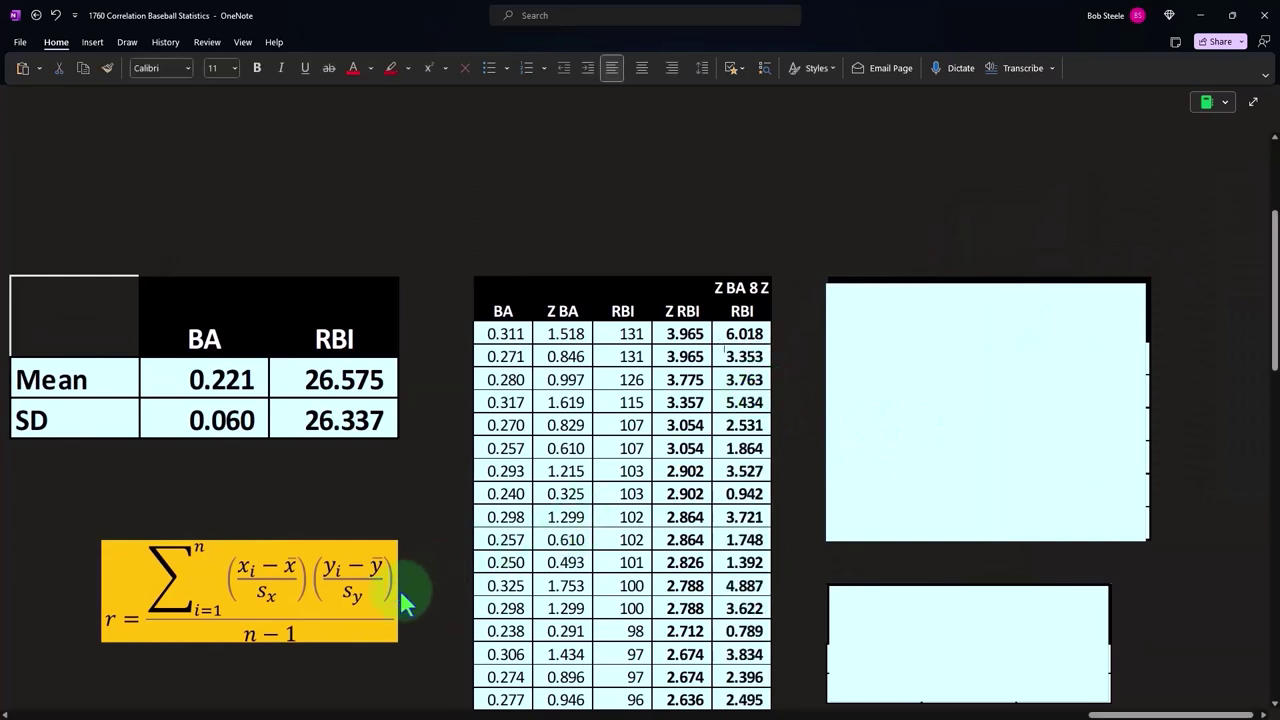
Uncover the R - Corralation table row by row, from Sum Z BA * Z RBI down to the n-1 result.
drag(991, 291, 986, 372)
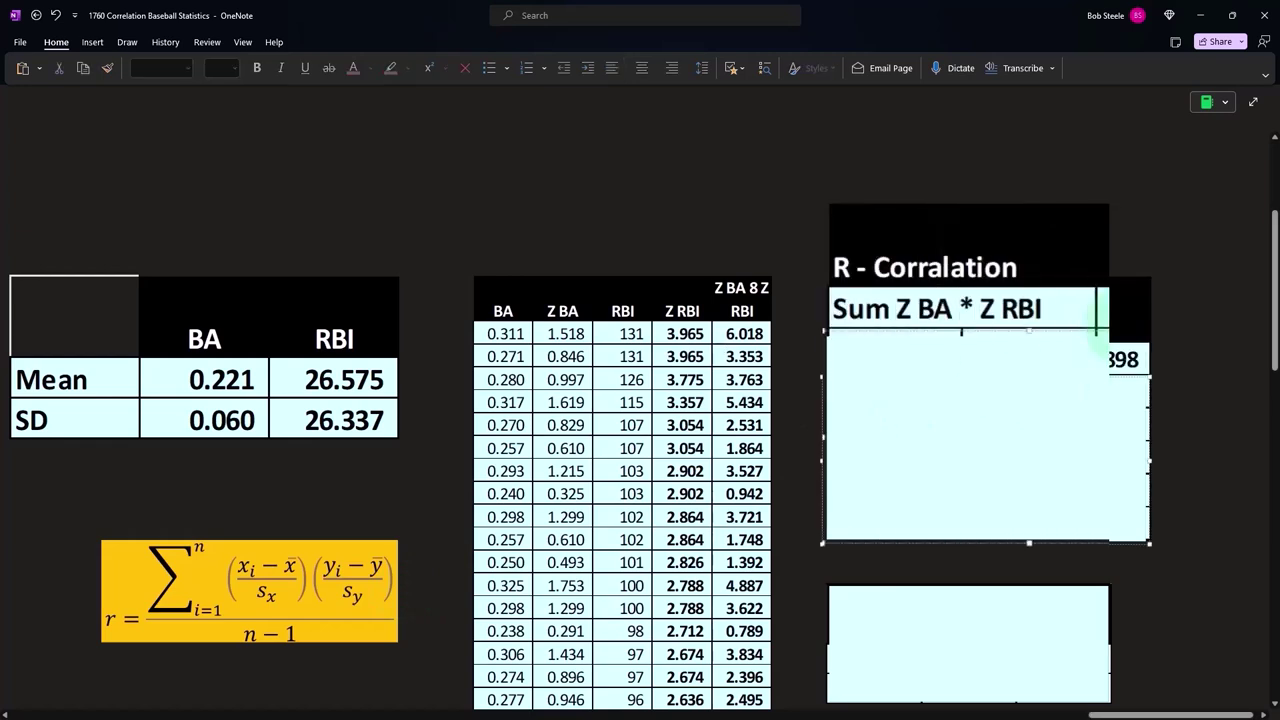
drag(1130, 335, 1043, 372)
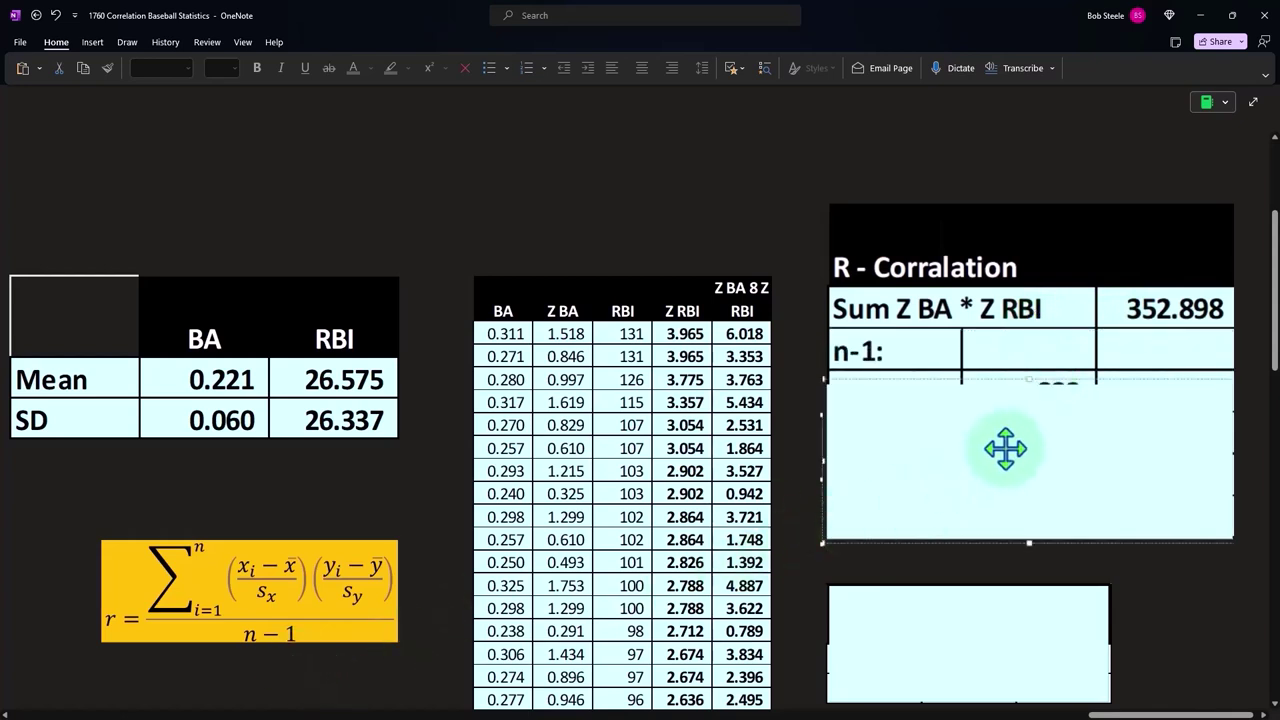
drag(1031, 380, 1030, 413)
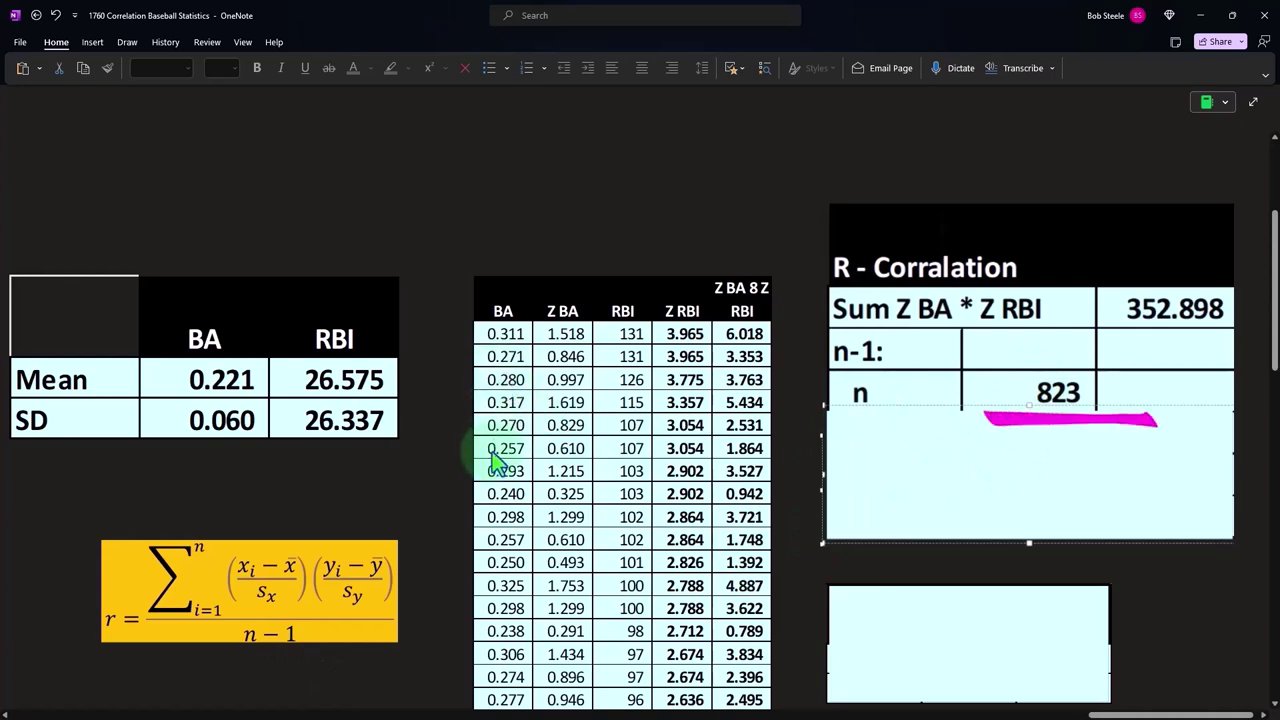
drag(1020, 406, 1025, 487)
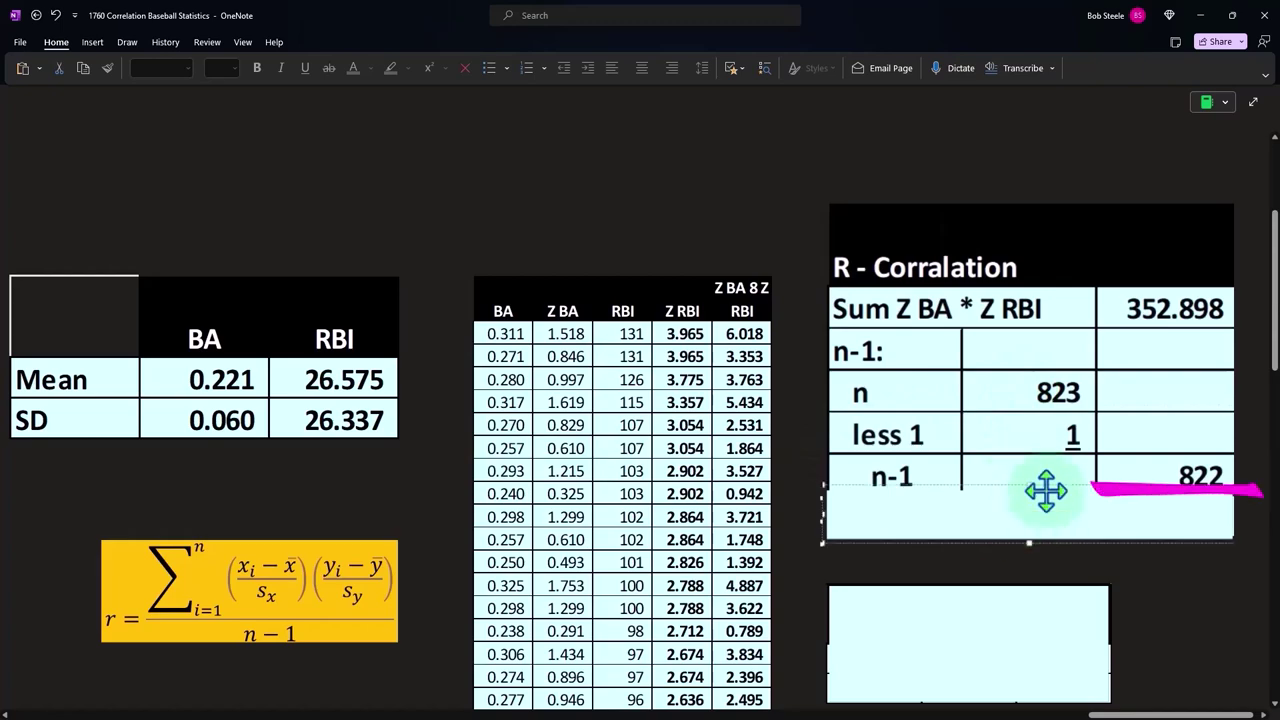
Delete the cover over the R-correlation row and divide 352.898 by 822 on the calculator.
key(Delete)
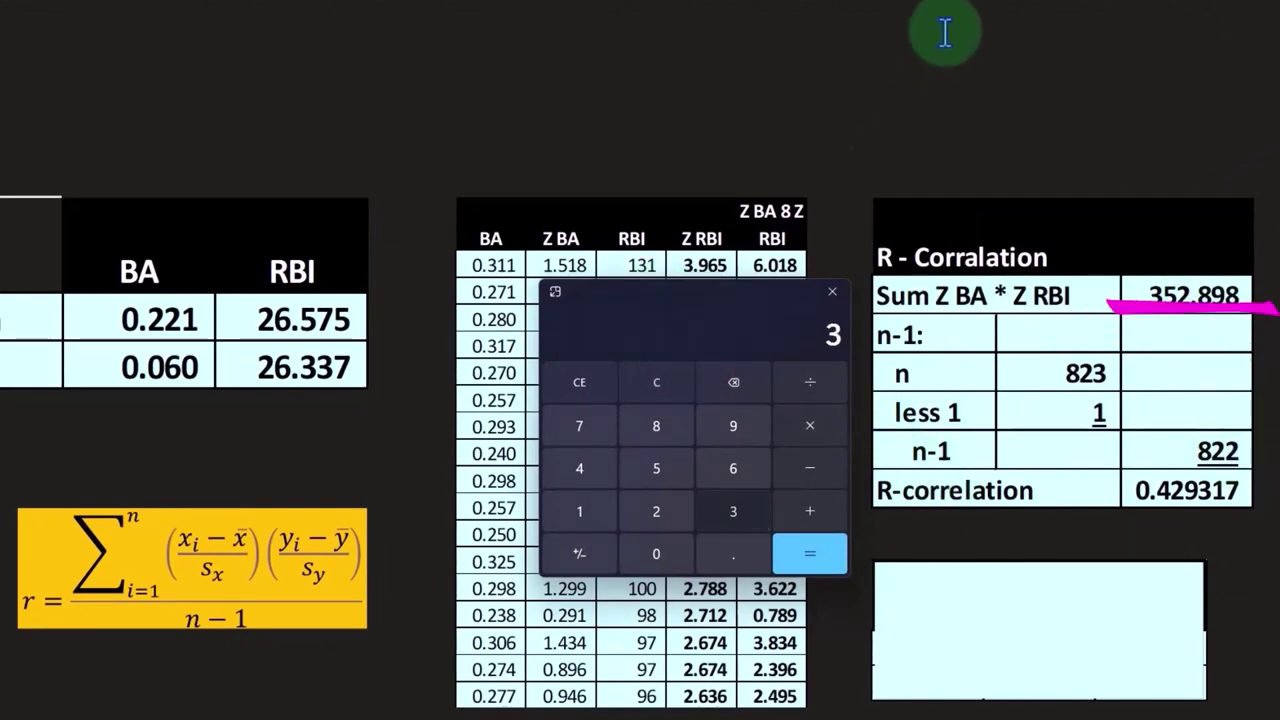
text(52.898)
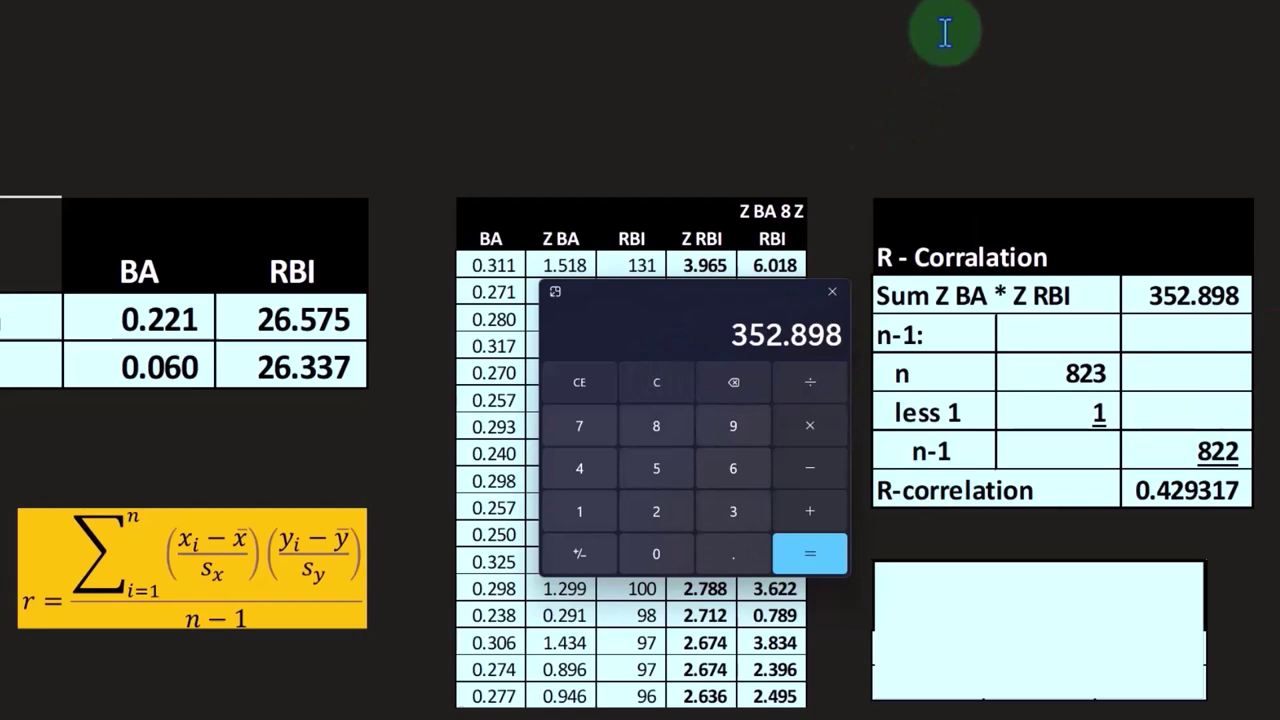
text(/822)
key(Return)
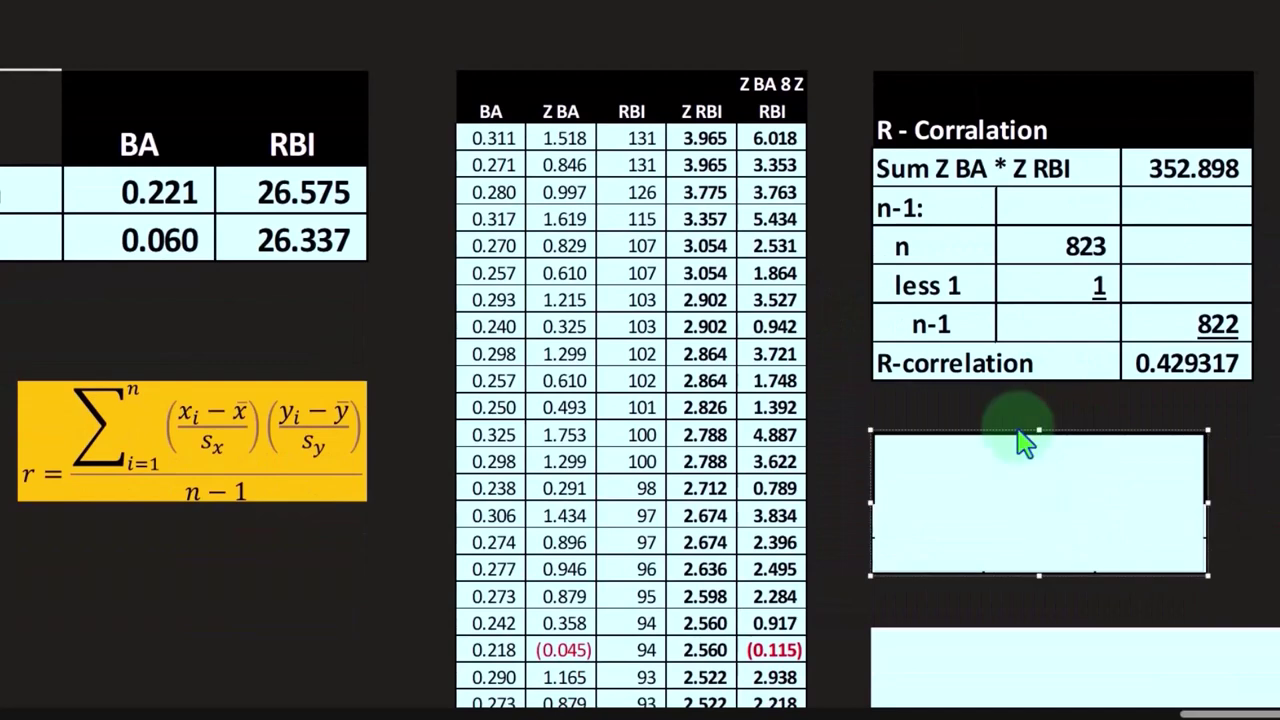
Remove the covers over the BA and RBI correlation matrix and over the scatter plot with RBI on the vertical axis.
key(ctrl+v)
scroll(1012, 440, down, 2)
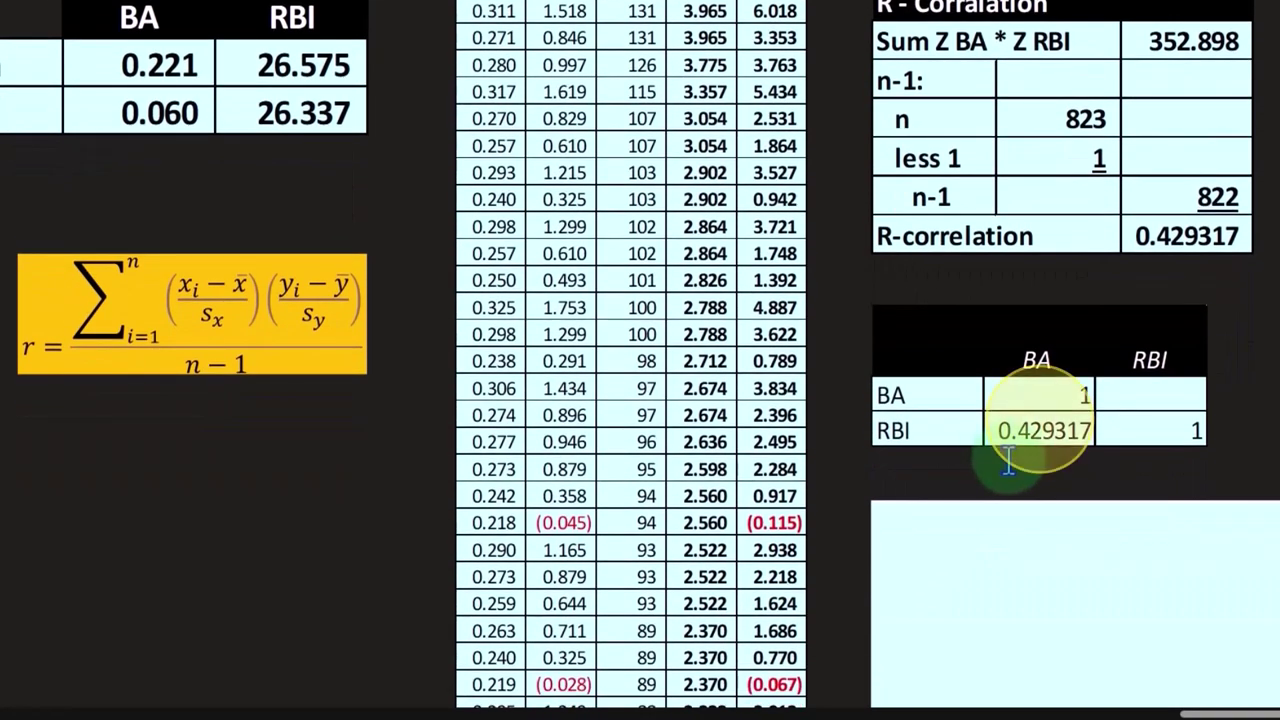
scroll(1057, 420, down, 2)
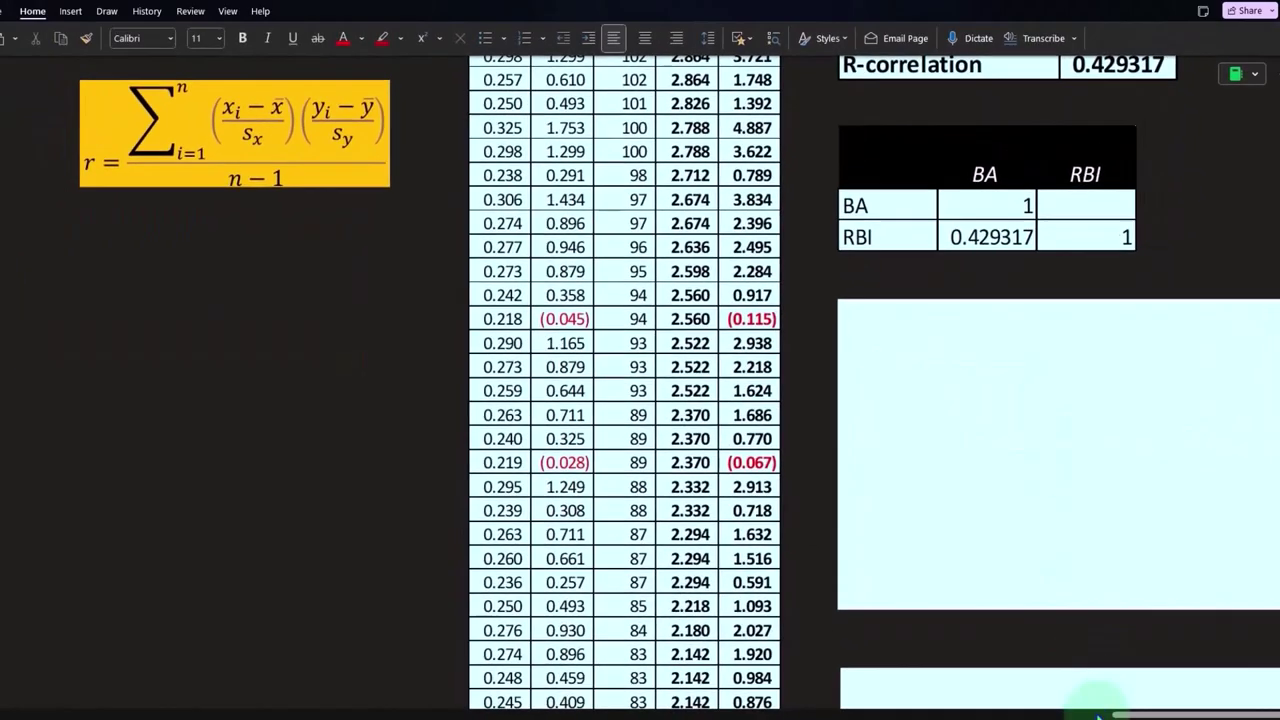
click(1189, 429)
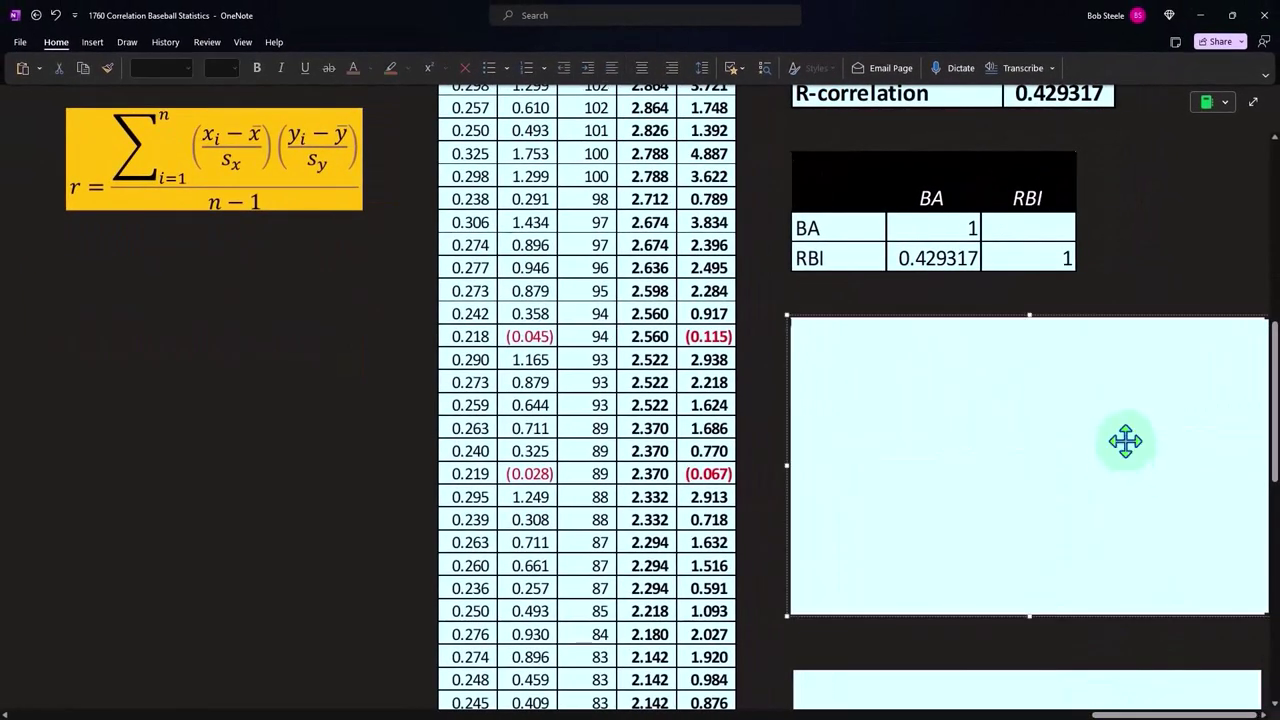
click(1198, 657)
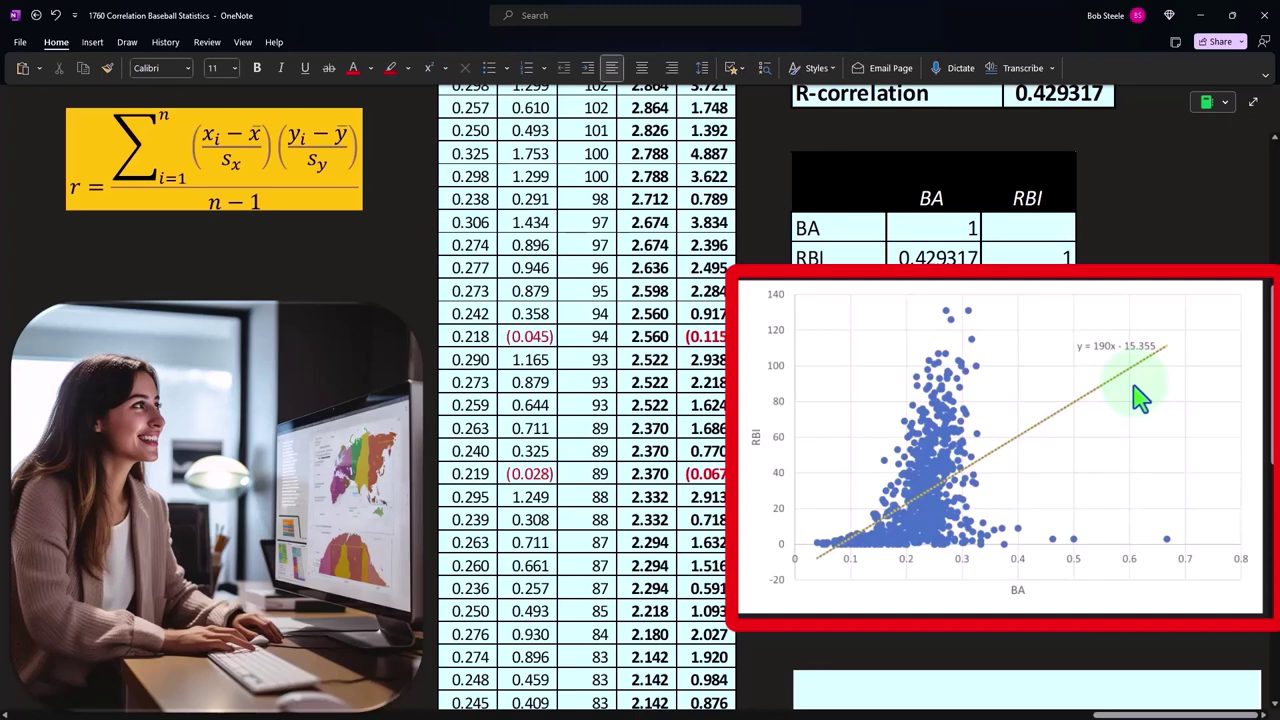
Uncover the scatter plot with BA on the vertical axis and compare it with the RBI-against-BA plot above it.
scroll(1145, 415, up, 4)
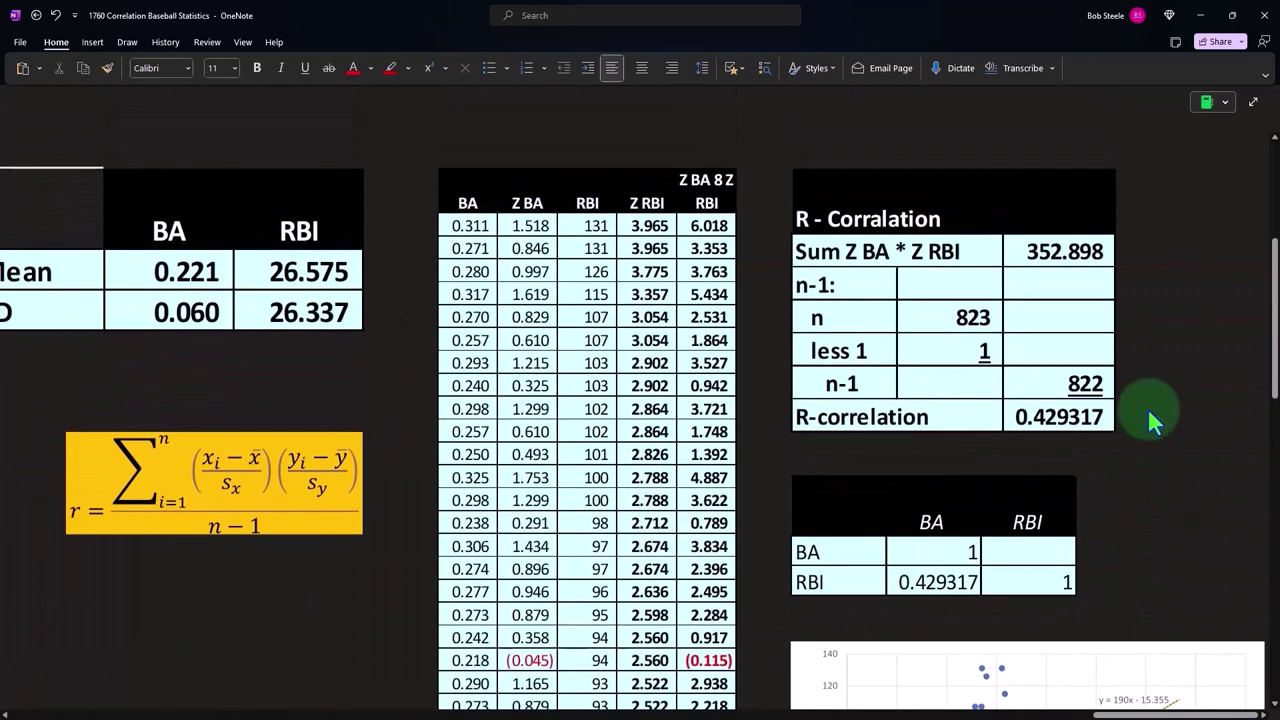
scroll(1148, 408, down, 3)
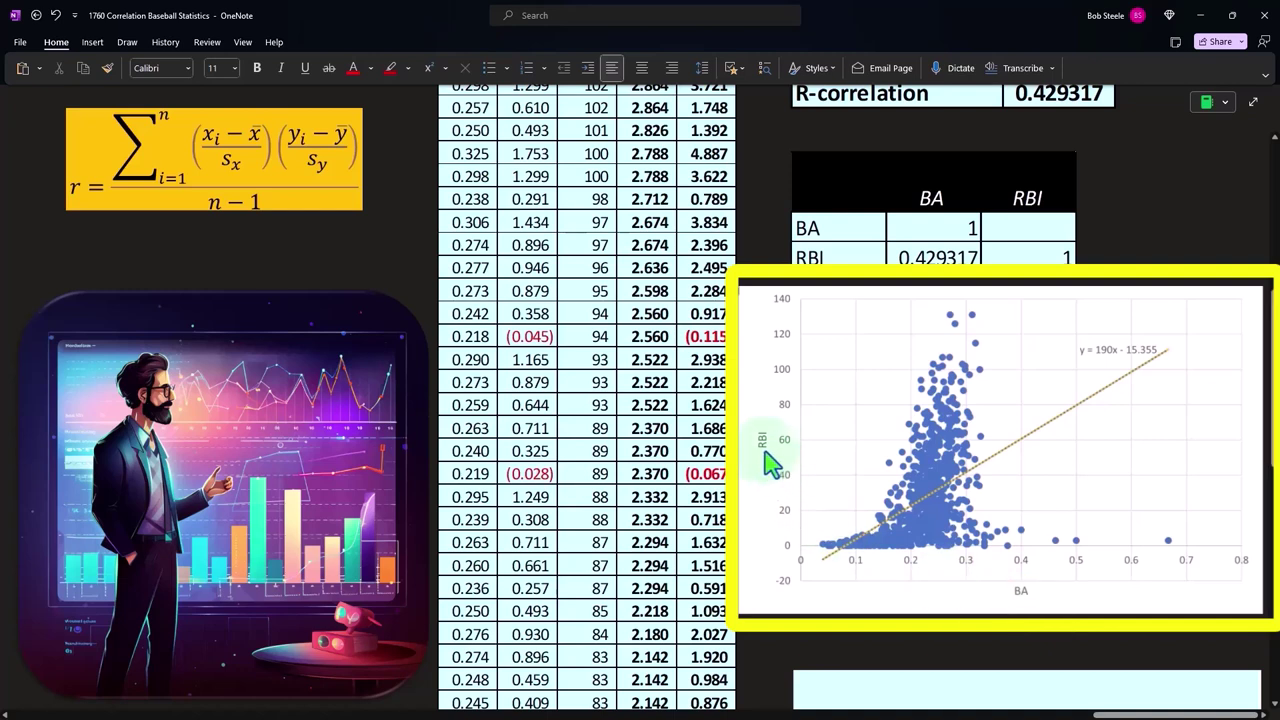
scroll(768, 450, down, 4)
click(952, 535)
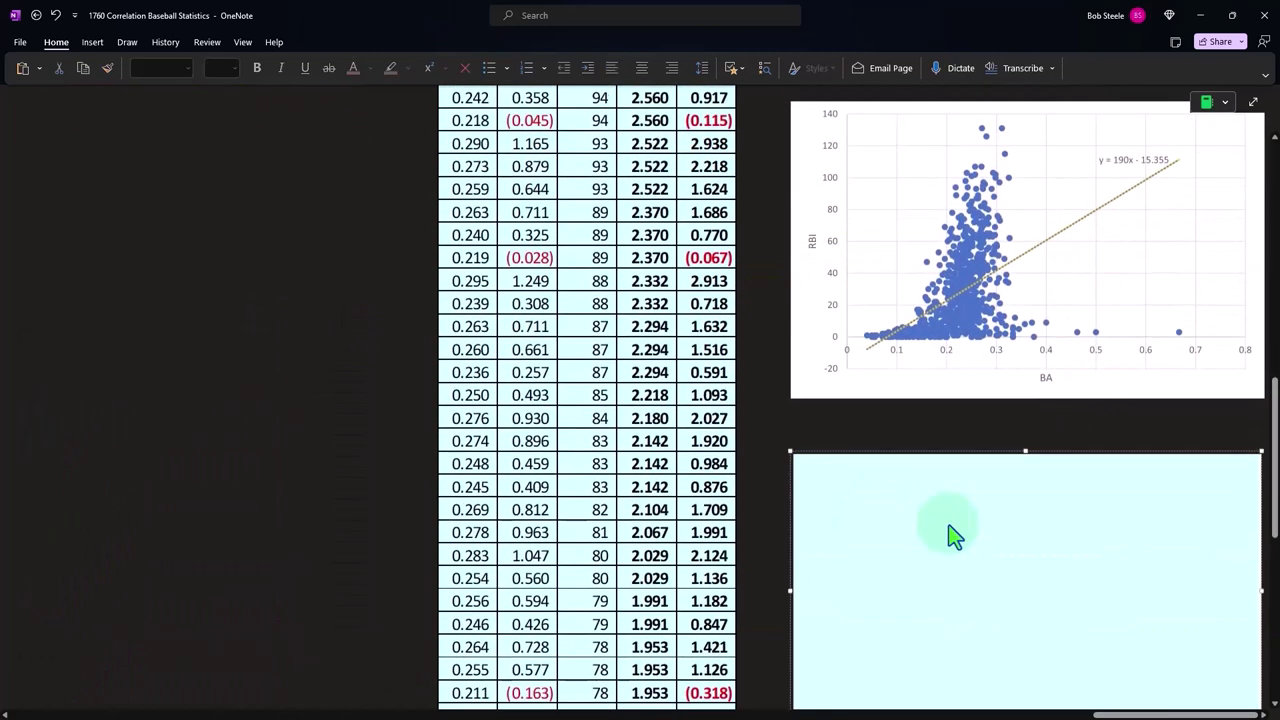
scroll(952, 535, down, 2)
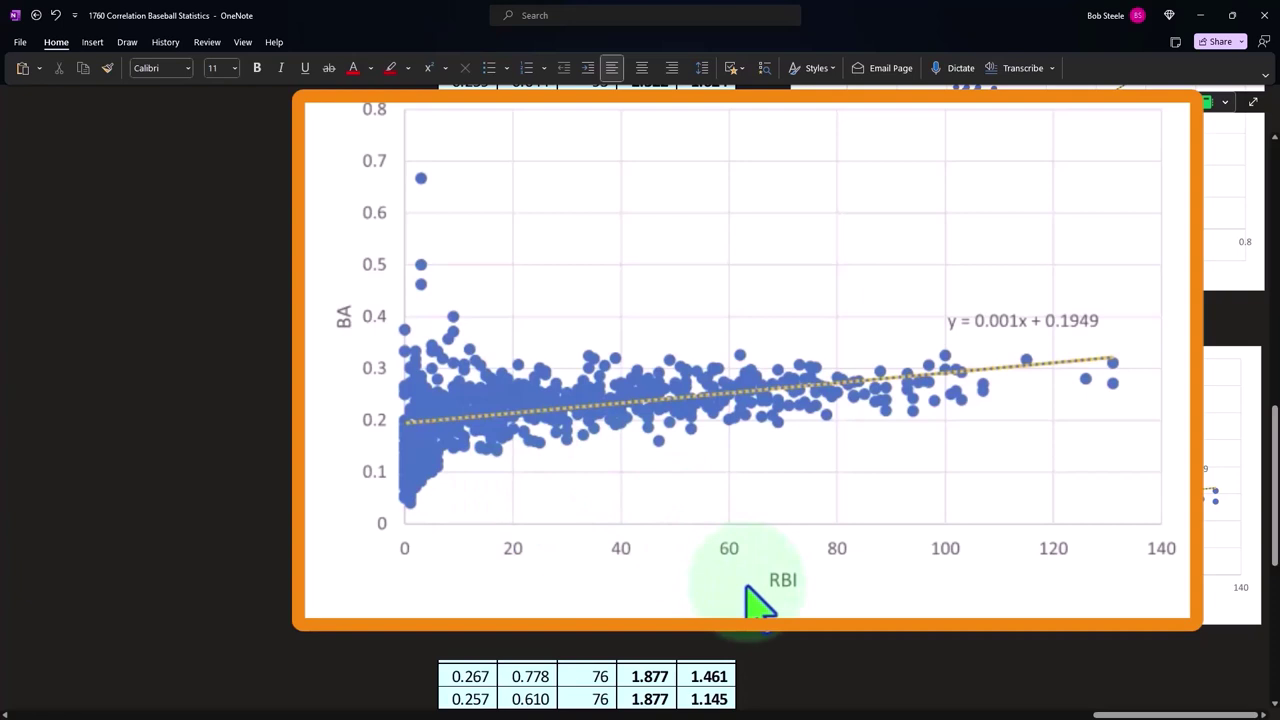
scroll(651, 471, up, 2)
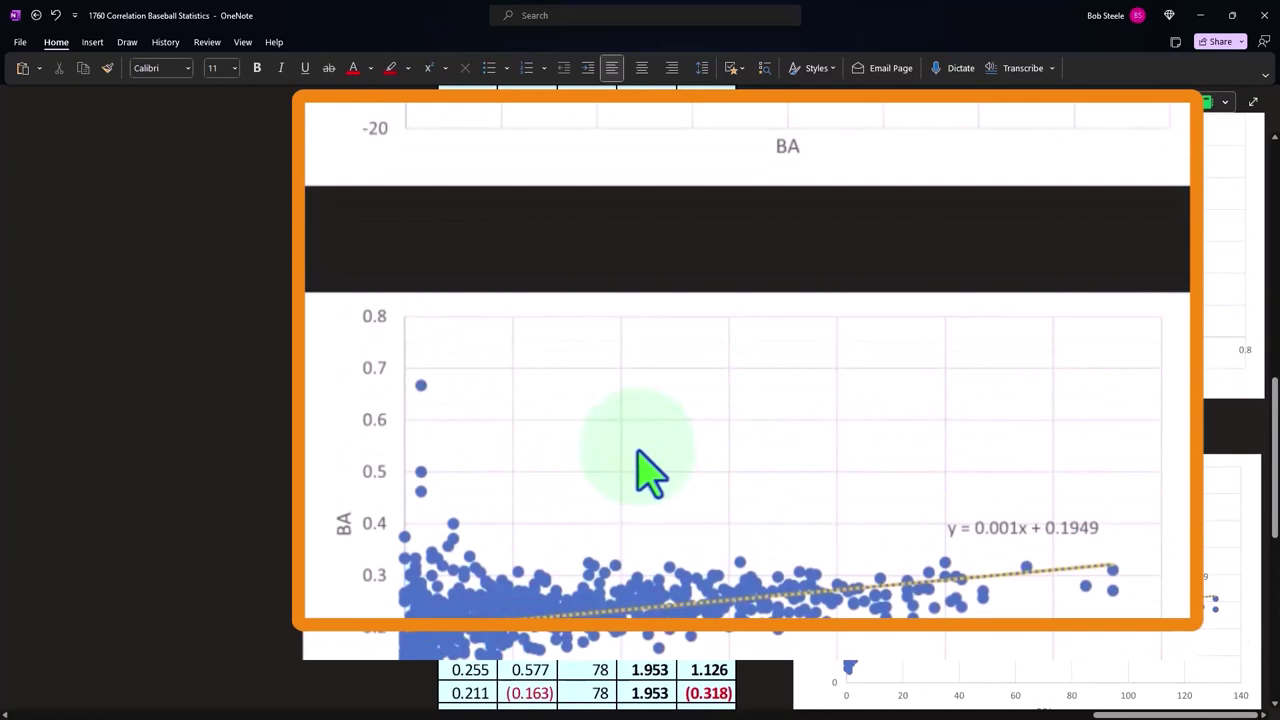
scroll(923, 477, up, 1)
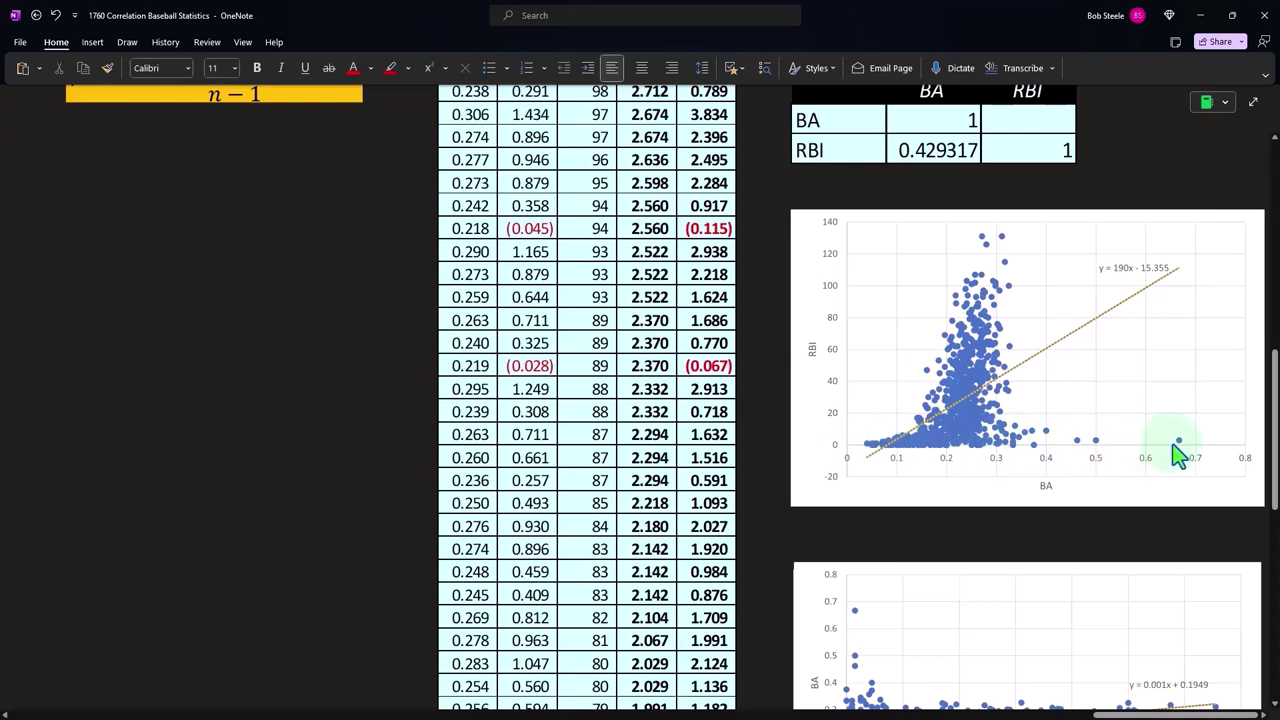
scroll(1178, 455, down, 3)
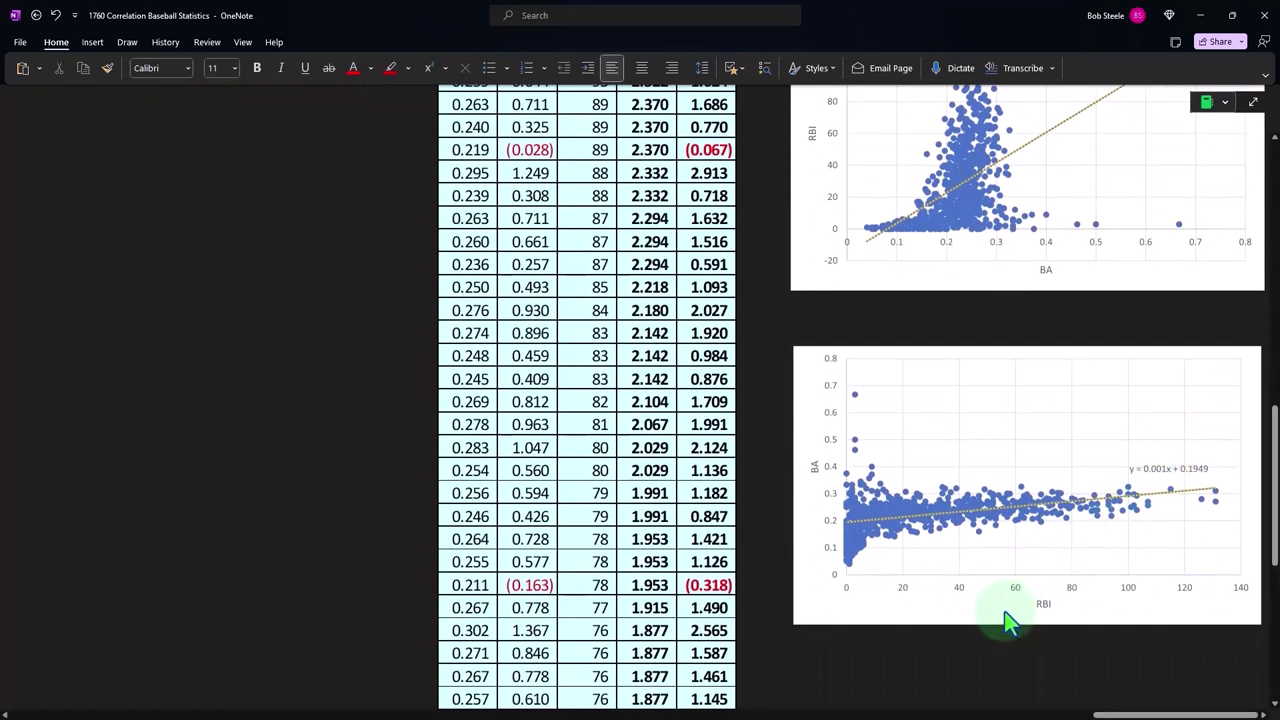